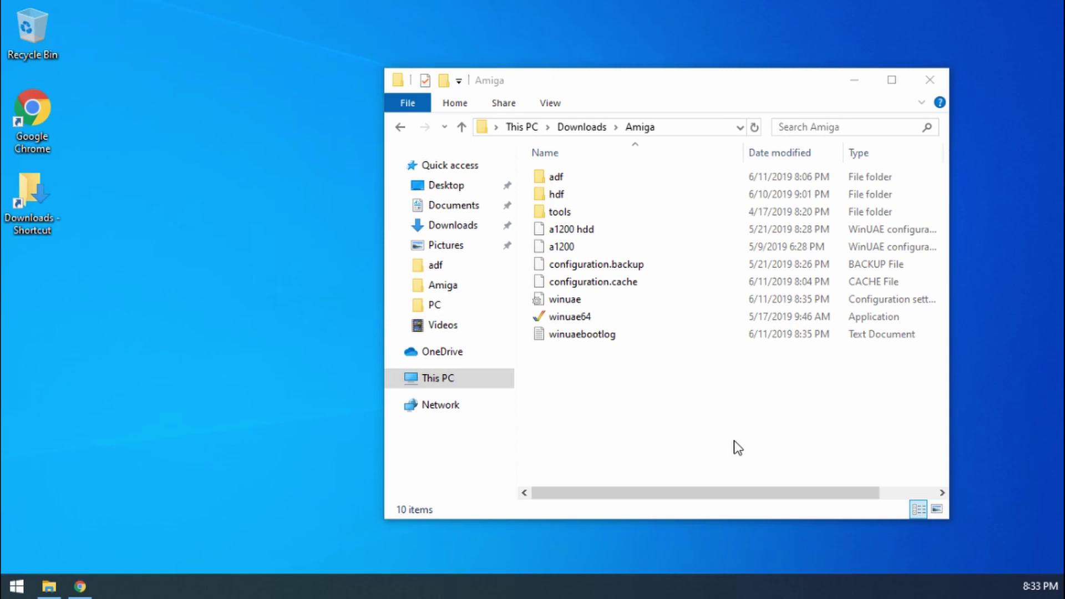
# Step: Launch winuae64 from the Amiga folder and start the emulation with the a1200 configuration loaded
pyautogui.doubleClick(583, 322)
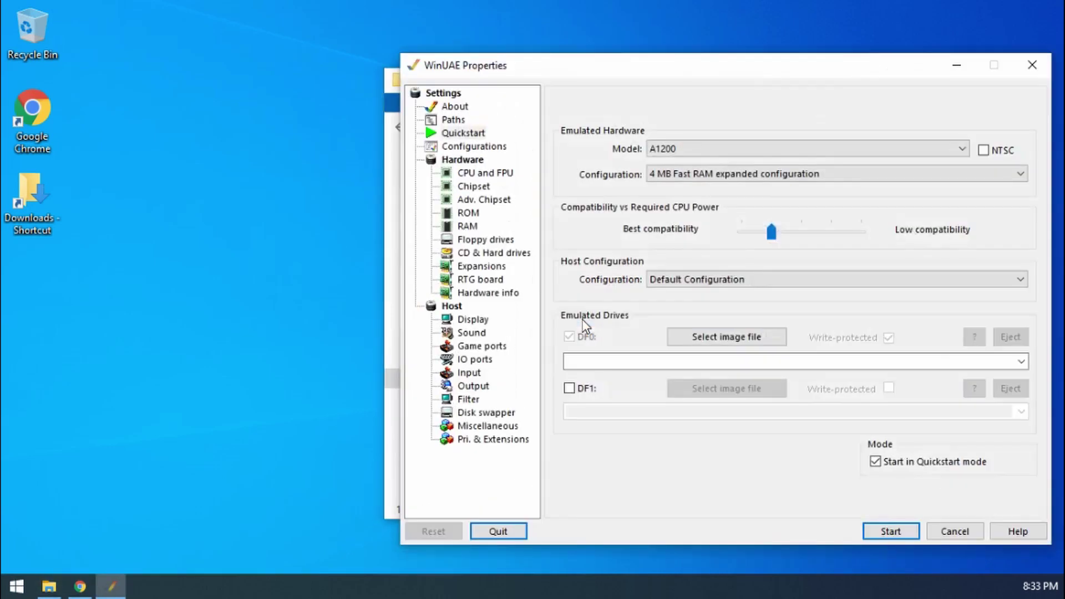
pyautogui.click(487, 146)
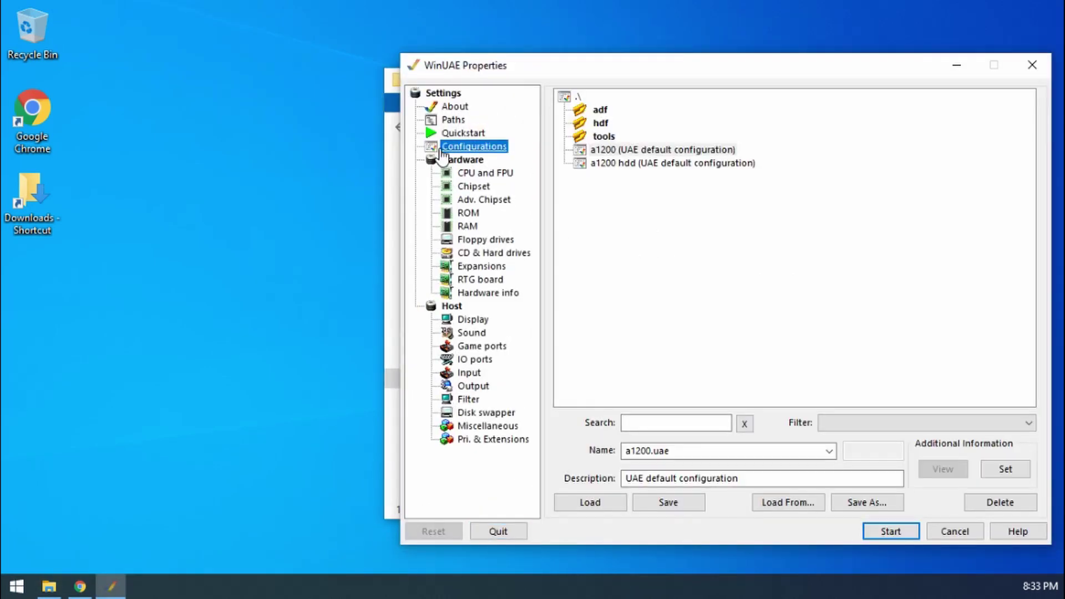
pyautogui.click(639, 150)
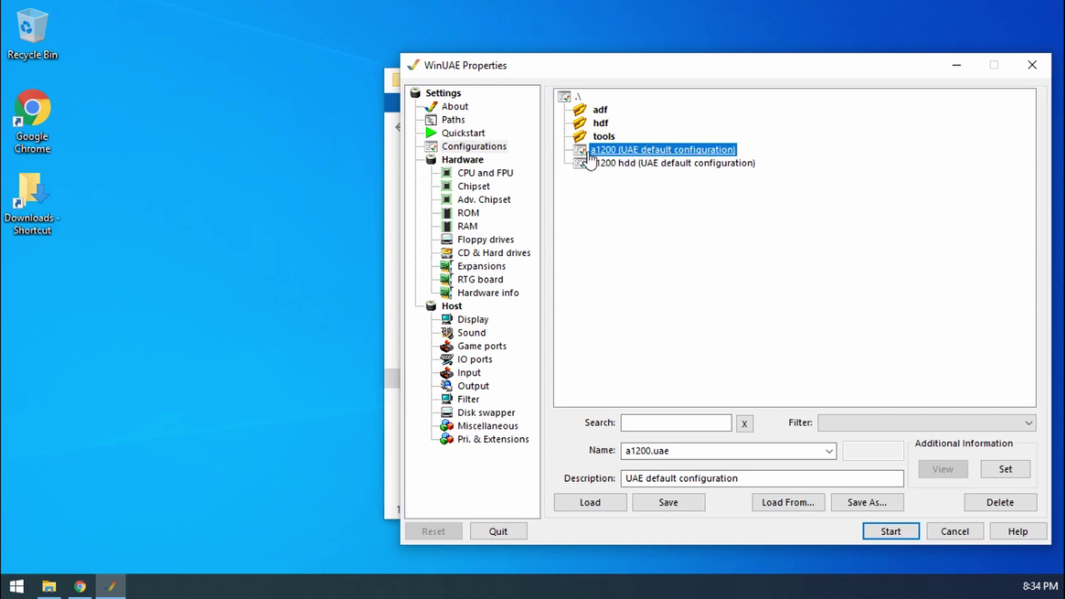
pyautogui.click(589, 503)
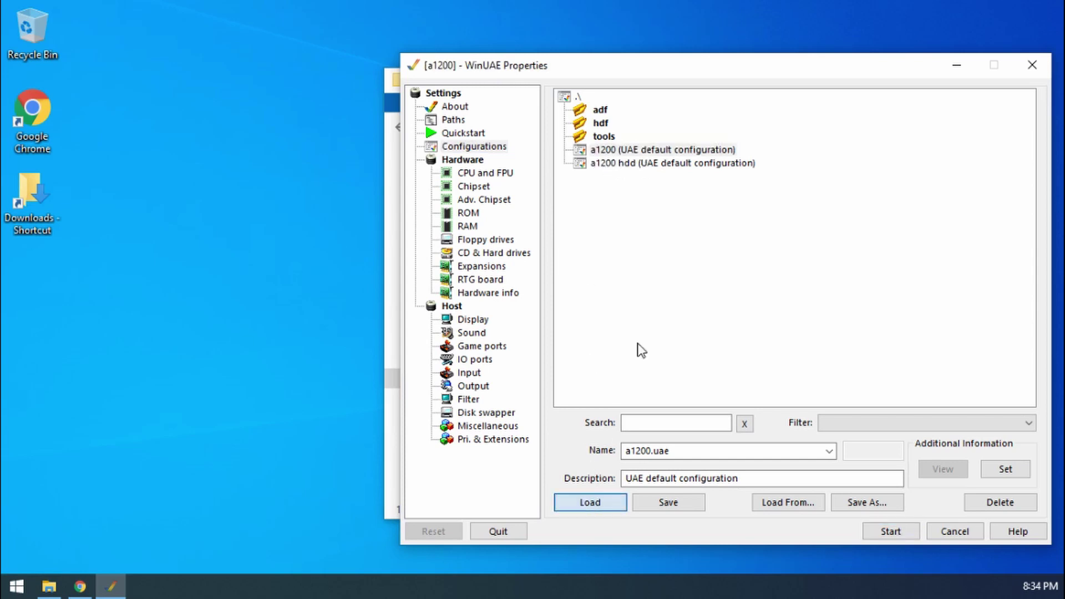
pyautogui.click(486, 240)
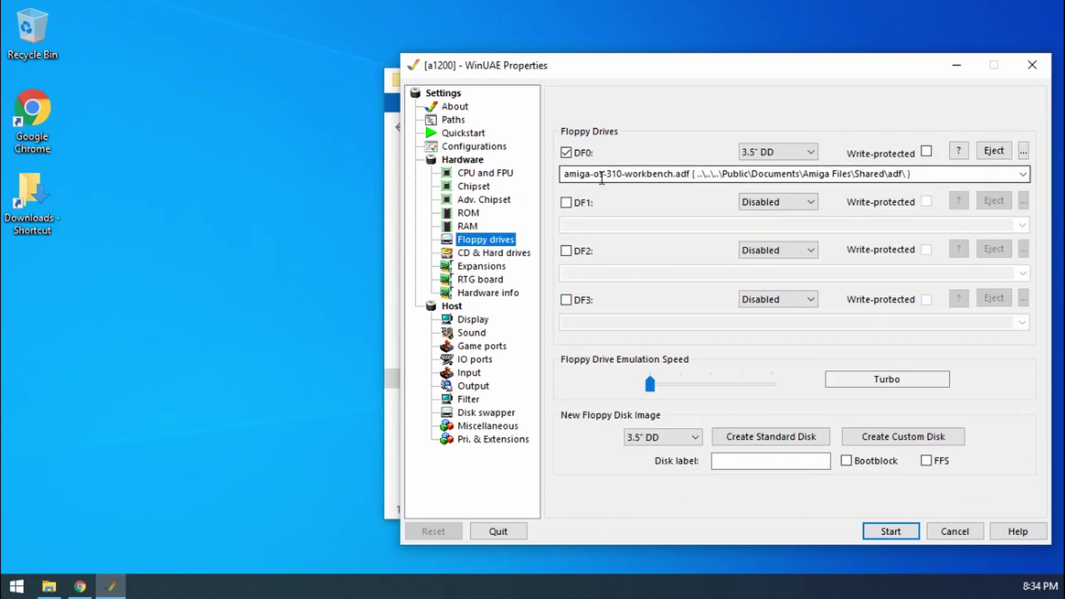
pyautogui.click(891, 531)
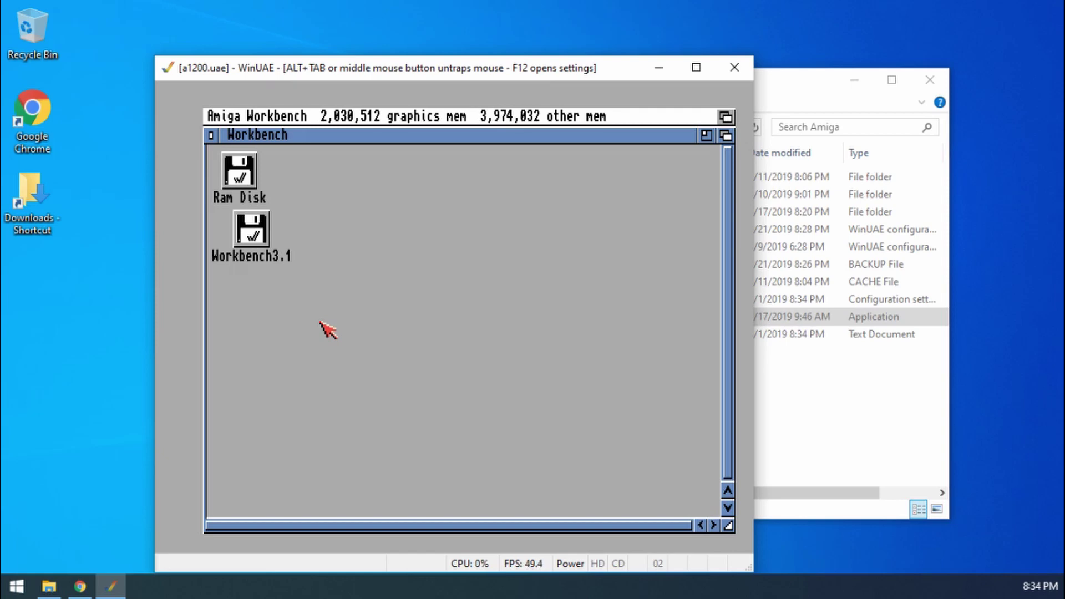
# Step: Open the emulator's input settings and choose Configuration #1 with WinUAE keyboard as the device
pyautogui.press('F12')
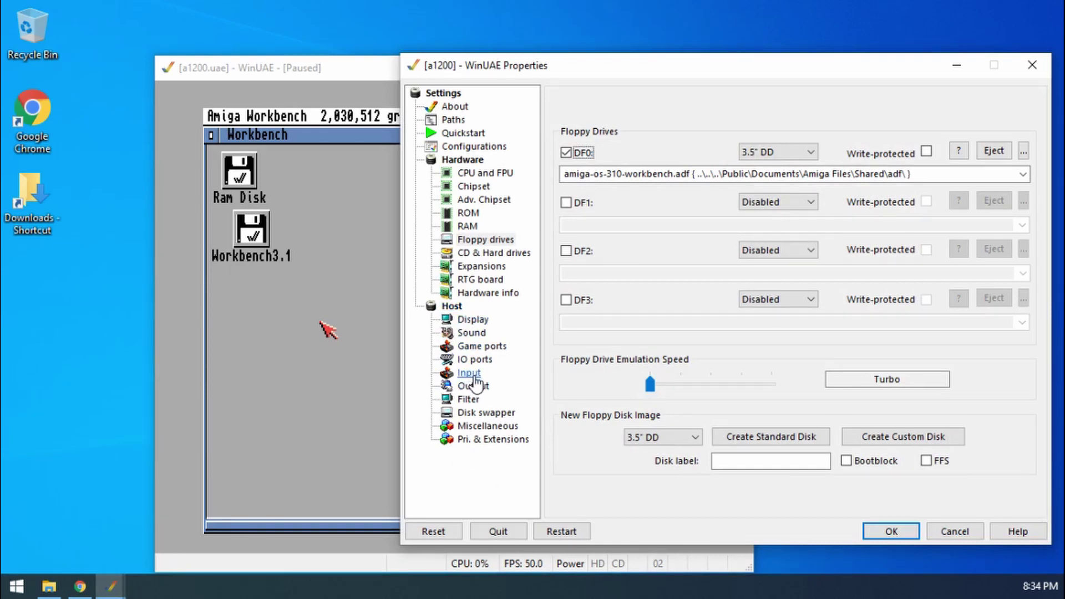
pyautogui.click(472, 376)
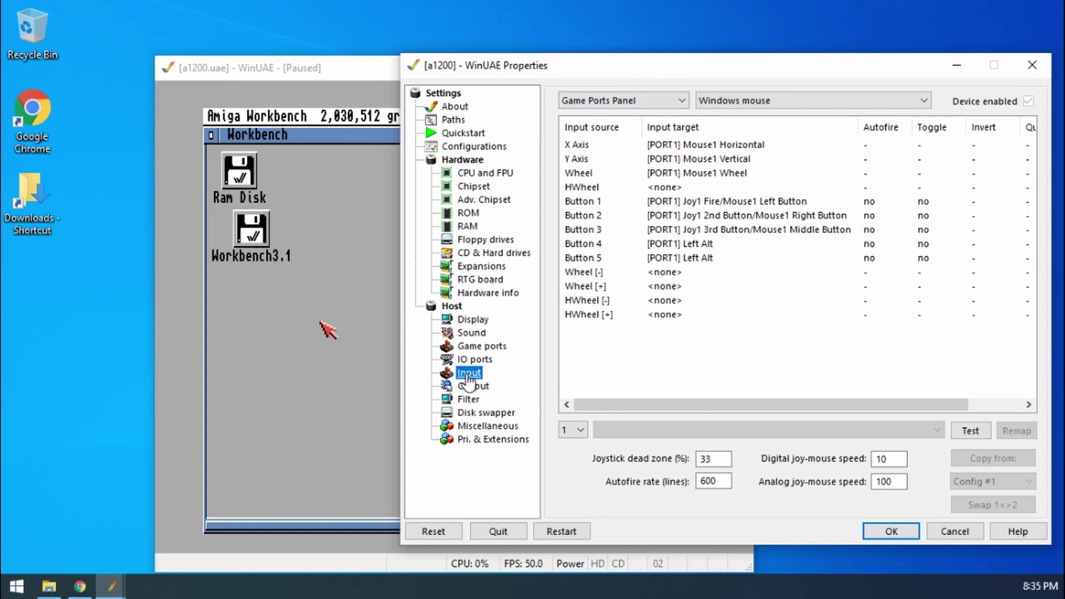
pyautogui.click(631, 103)
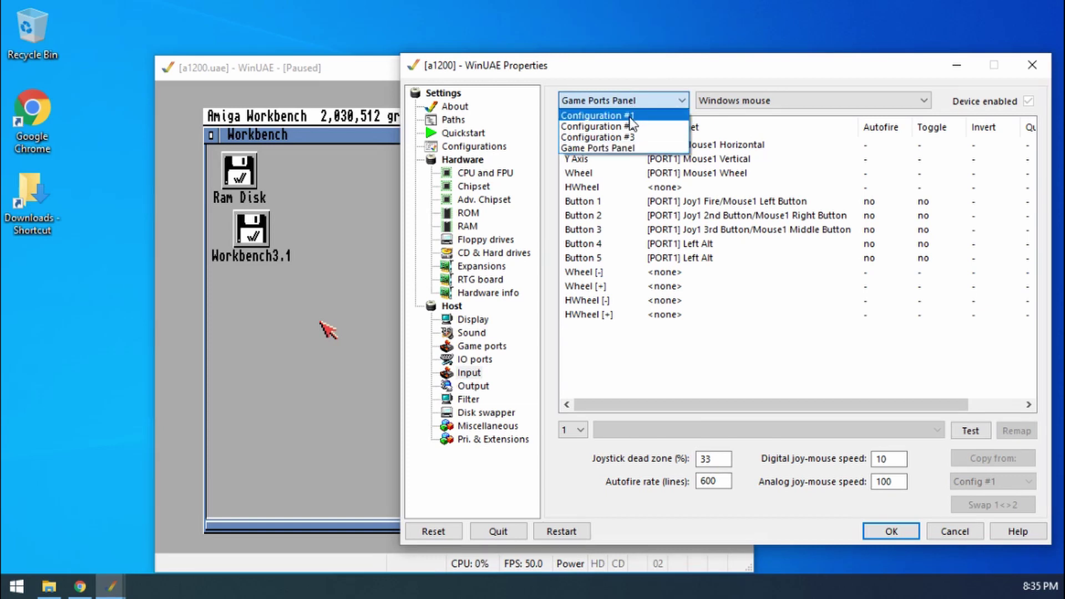
pyautogui.click(630, 117)
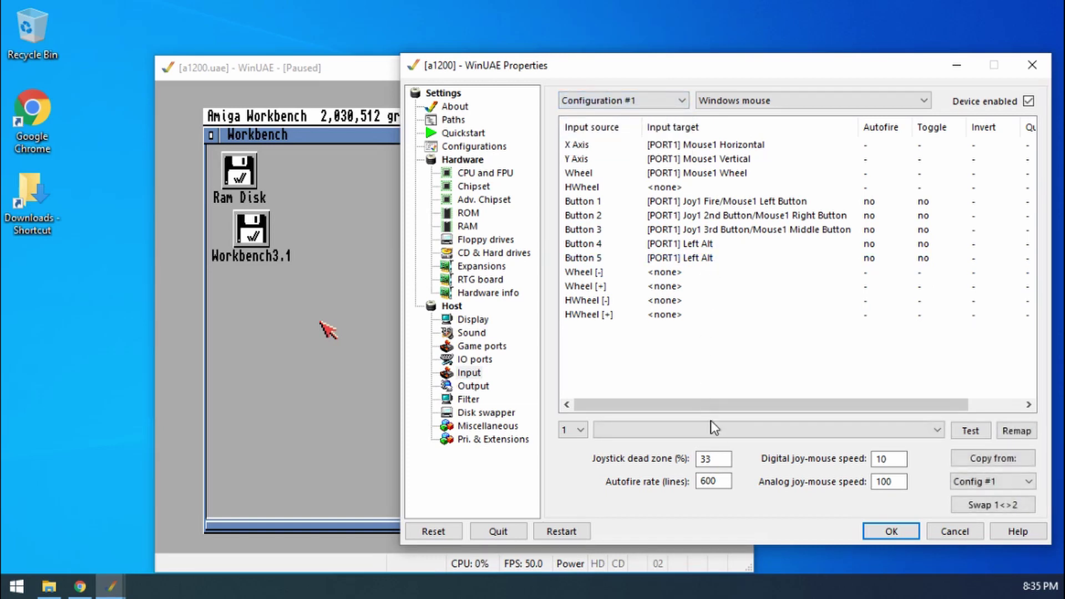
pyautogui.click(762, 99)
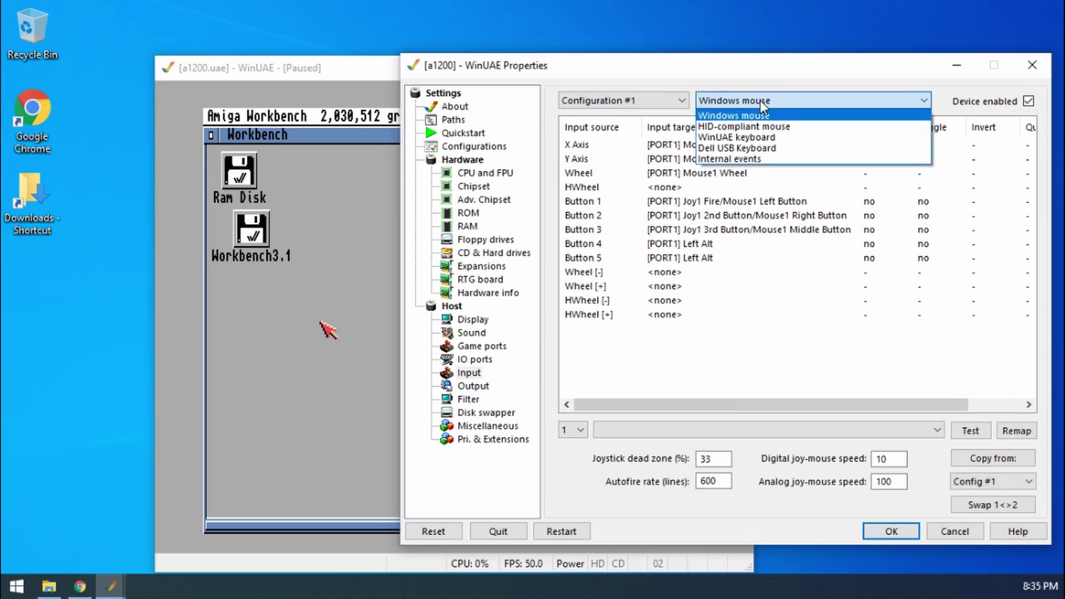
pyautogui.click(743, 142)
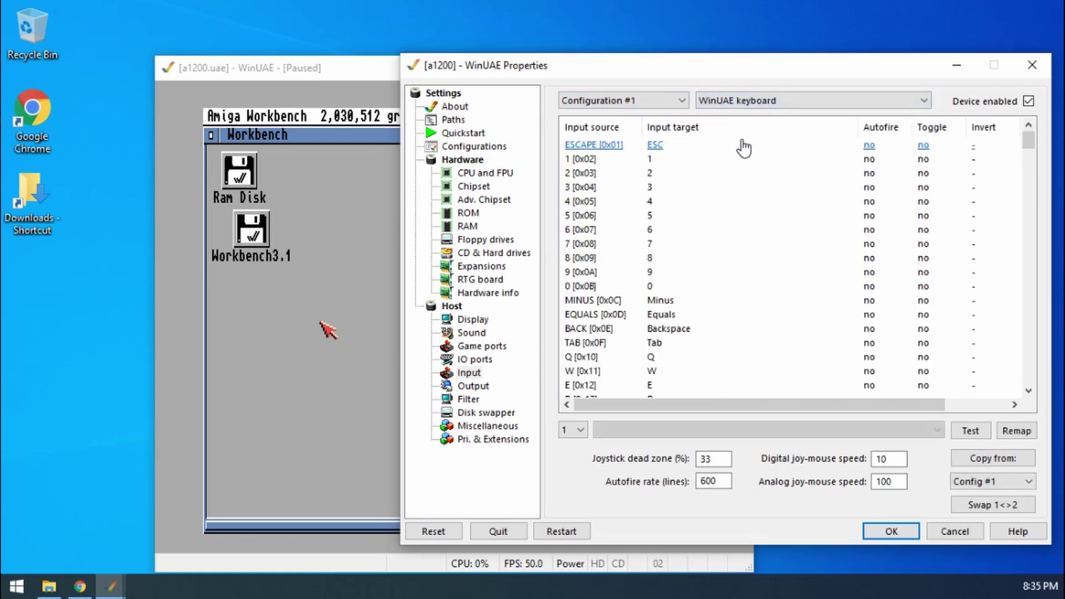
# Step: Map the SYSRQ [0xB7] key to Screenshot (file) in the keyboard mapping list
pyautogui.moveTo(1032, 141); pyautogui.dragTo(1036, 209)
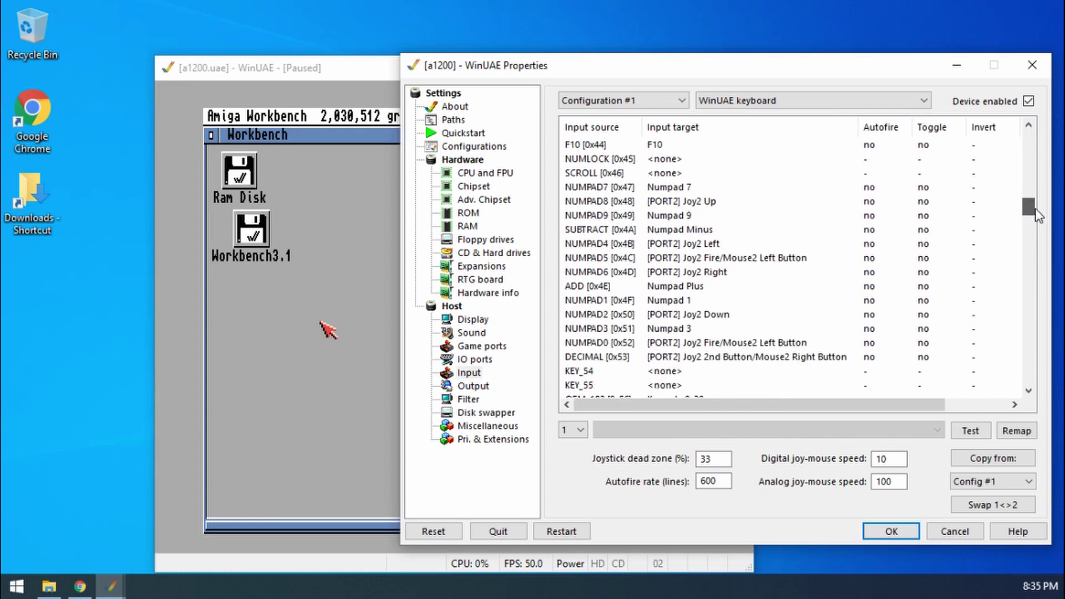
pyautogui.moveTo(1036, 209); pyautogui.dragTo(1041, 323)
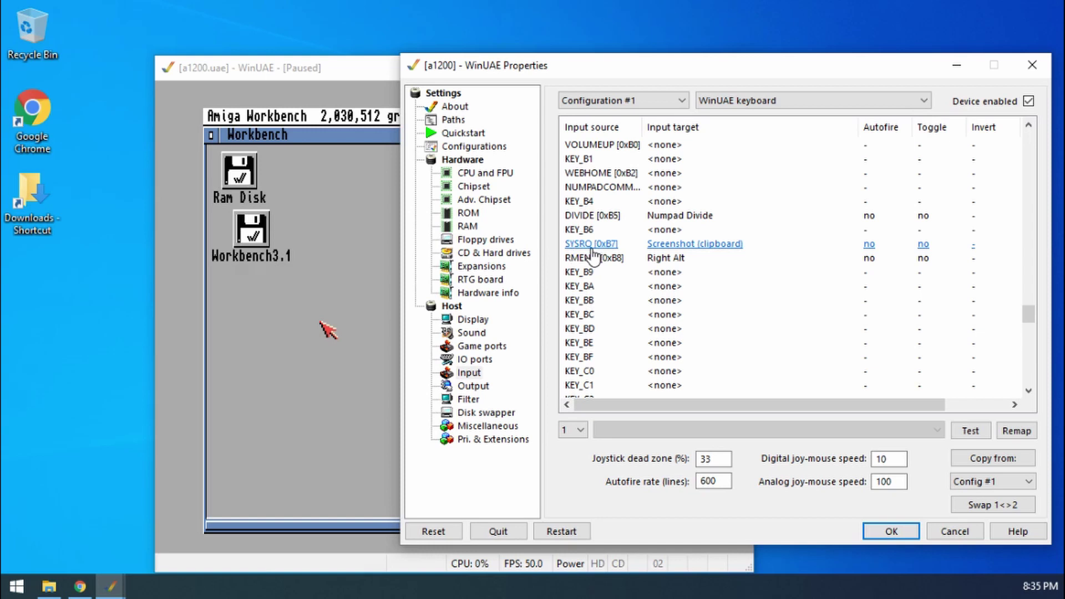
pyautogui.click(669, 249)
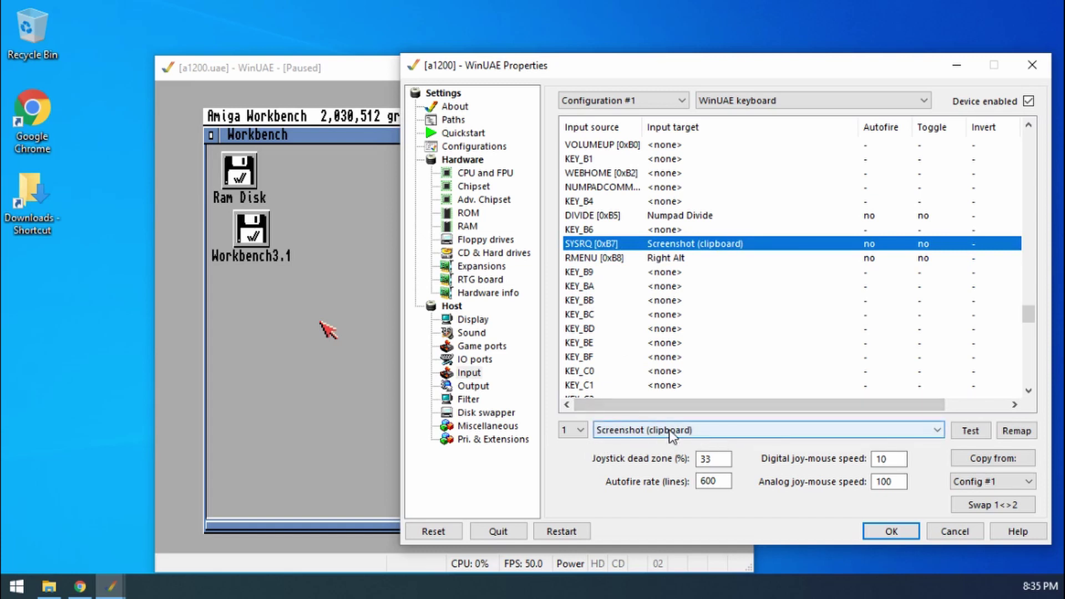
pyautogui.click(699, 434)
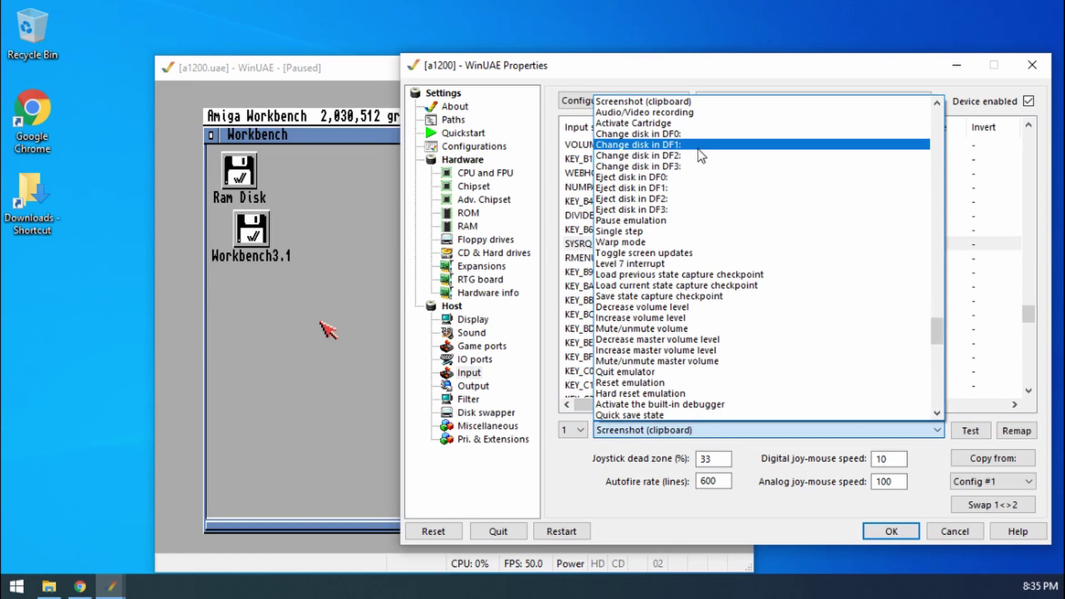
pyautogui.scroll(1, 711, 207)
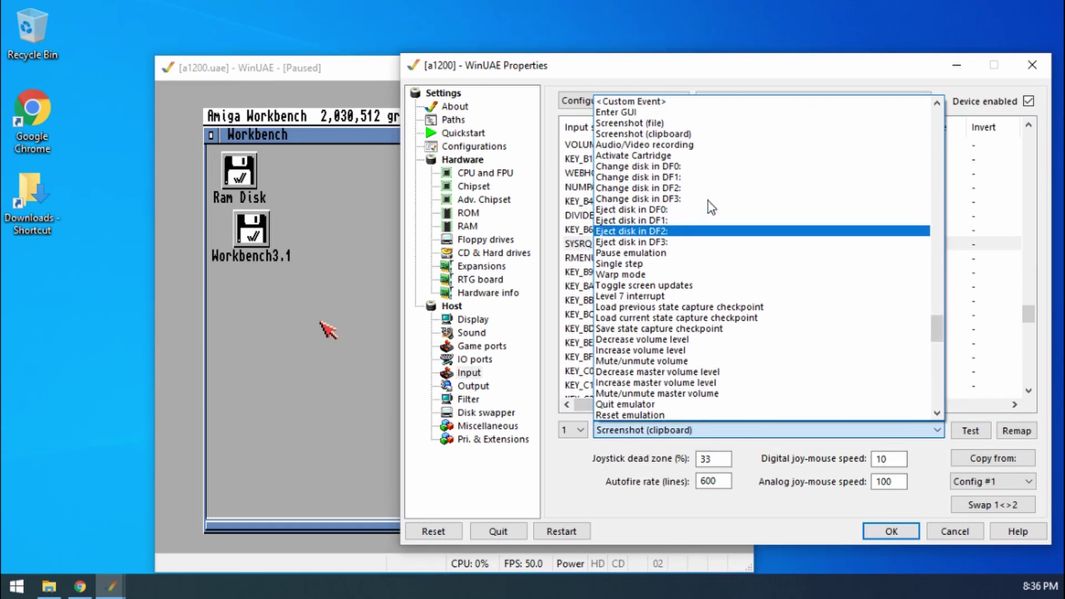
pyautogui.click(658, 125)
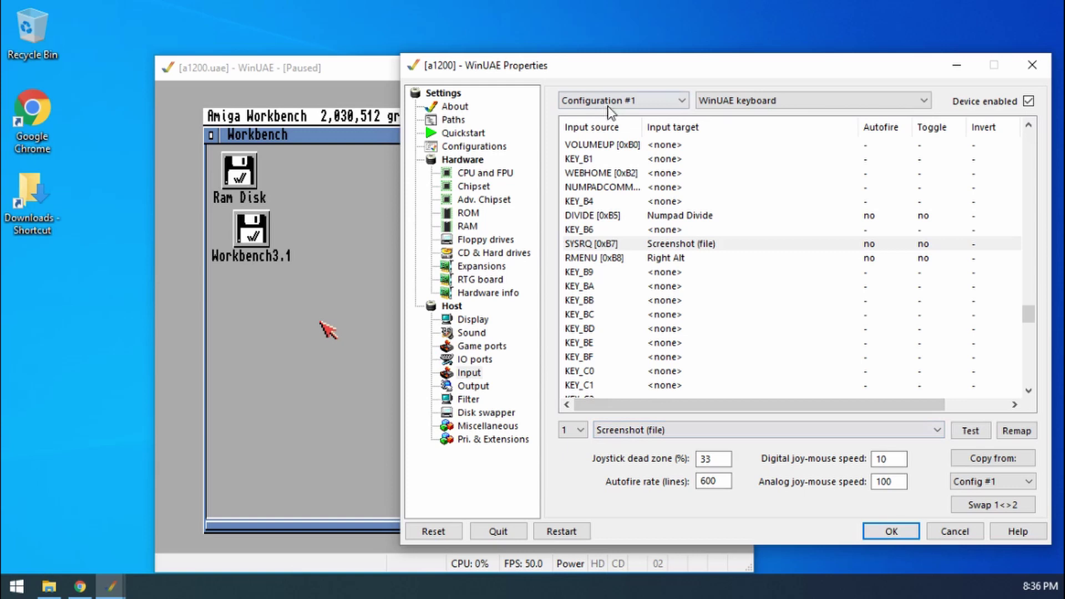
# Step: Compare the SYSRQ key's mapping in the Game Ports Panel with Configuration #1, leaving Configuration #1 selected
pyautogui.click(634, 101)
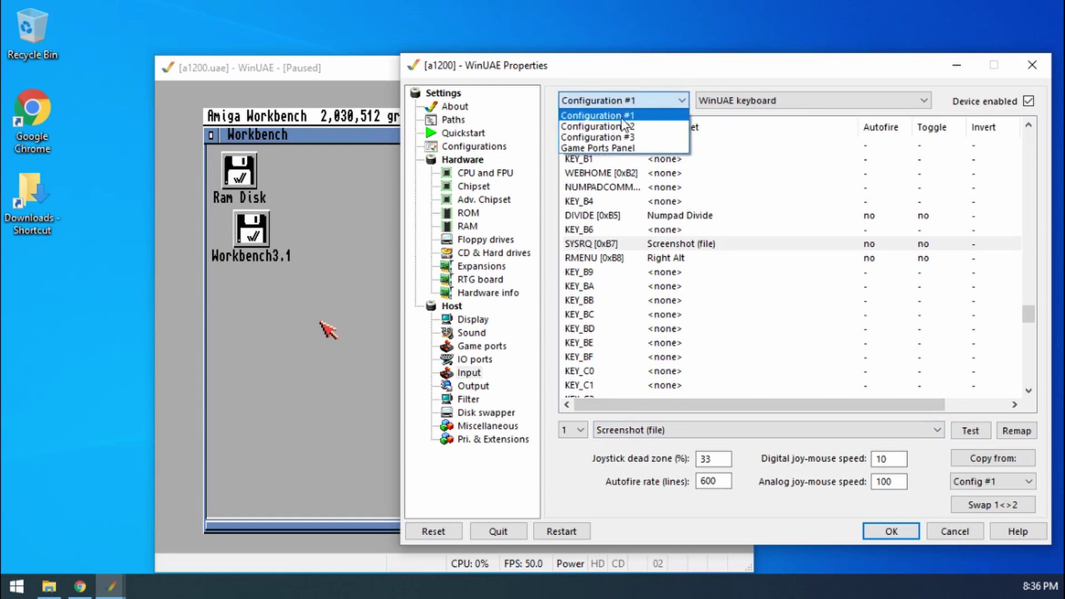
pyautogui.click(598, 149)
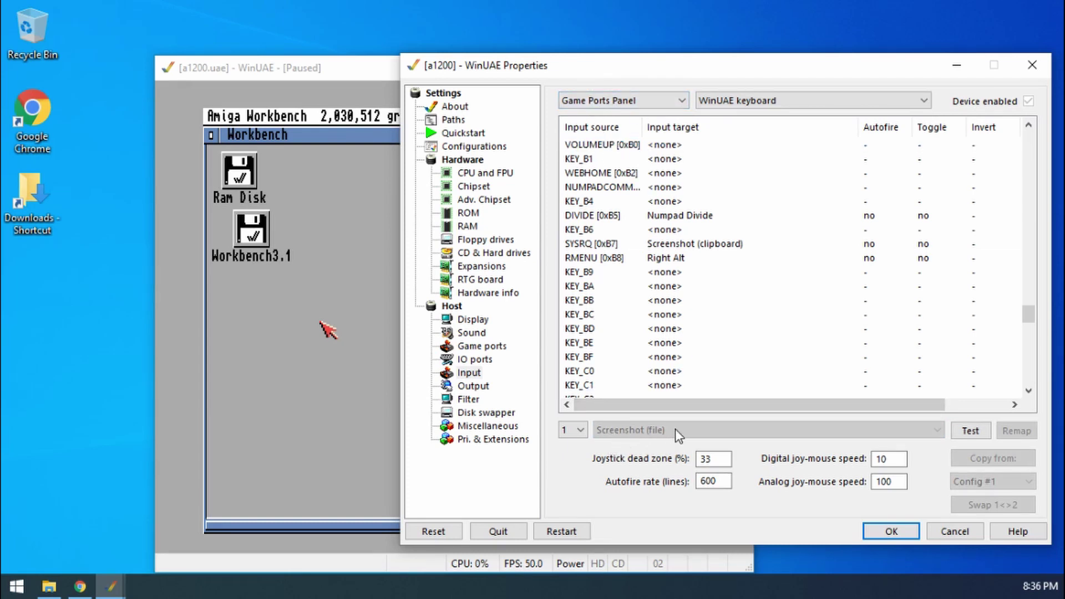
pyautogui.click(610, 101)
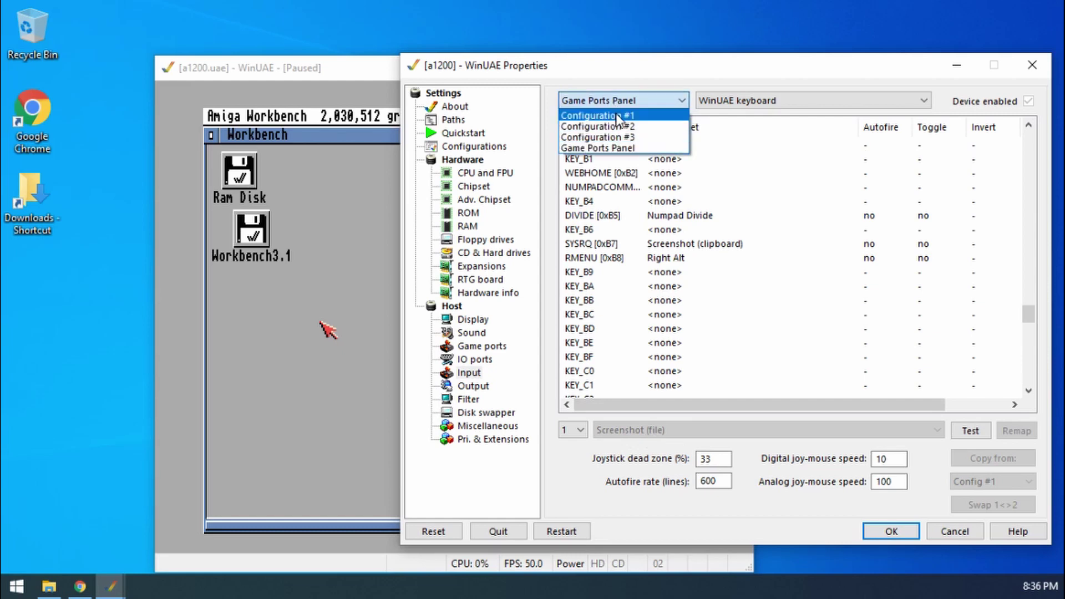
pyautogui.click(618, 116)
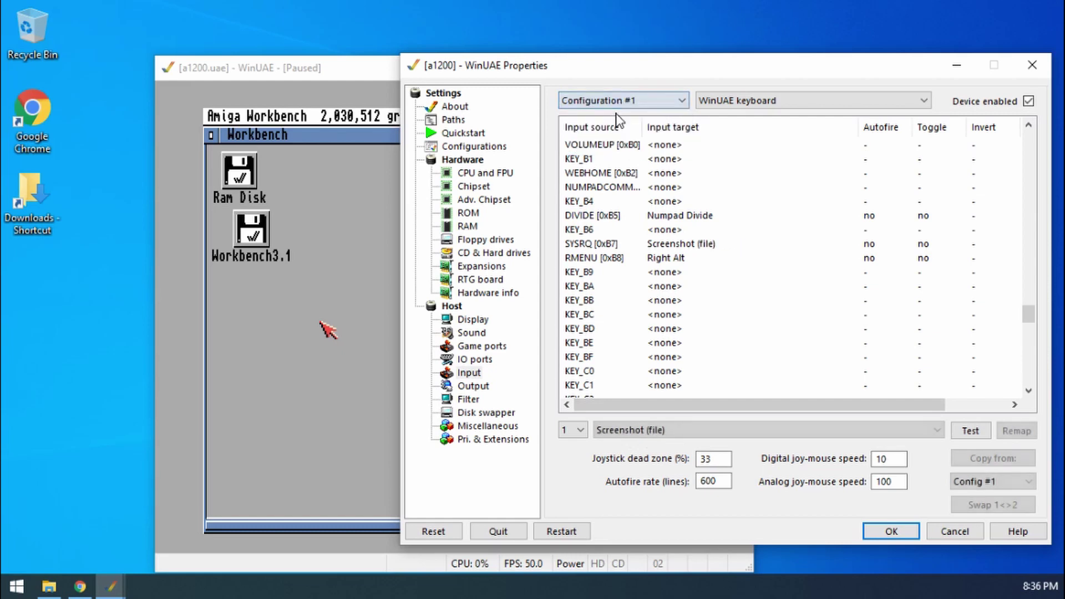
pyautogui.click(651, 432)
pyautogui.click(666, 438)
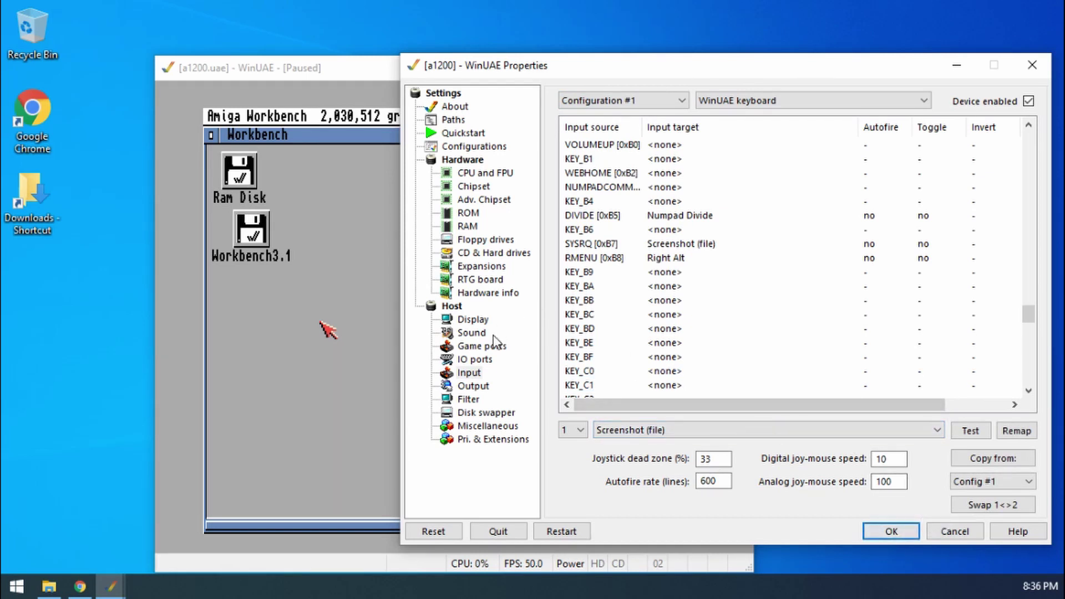
# Step: Browse for the Screenshots path and create a new folder named screenshoots inside the Amiga folder
pyautogui.click(454, 121)
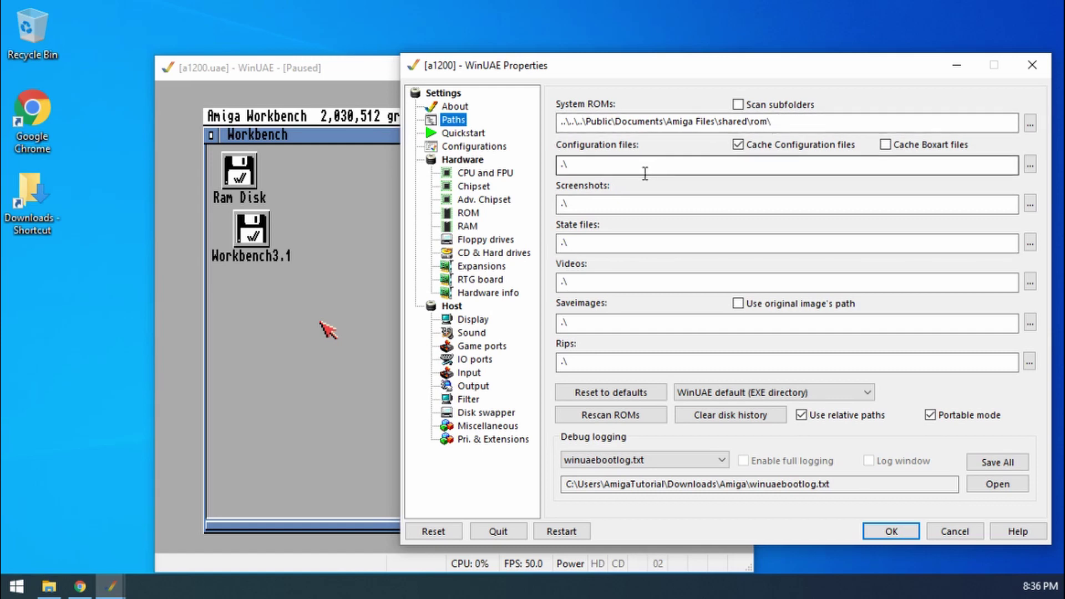
pyautogui.click(572, 206)
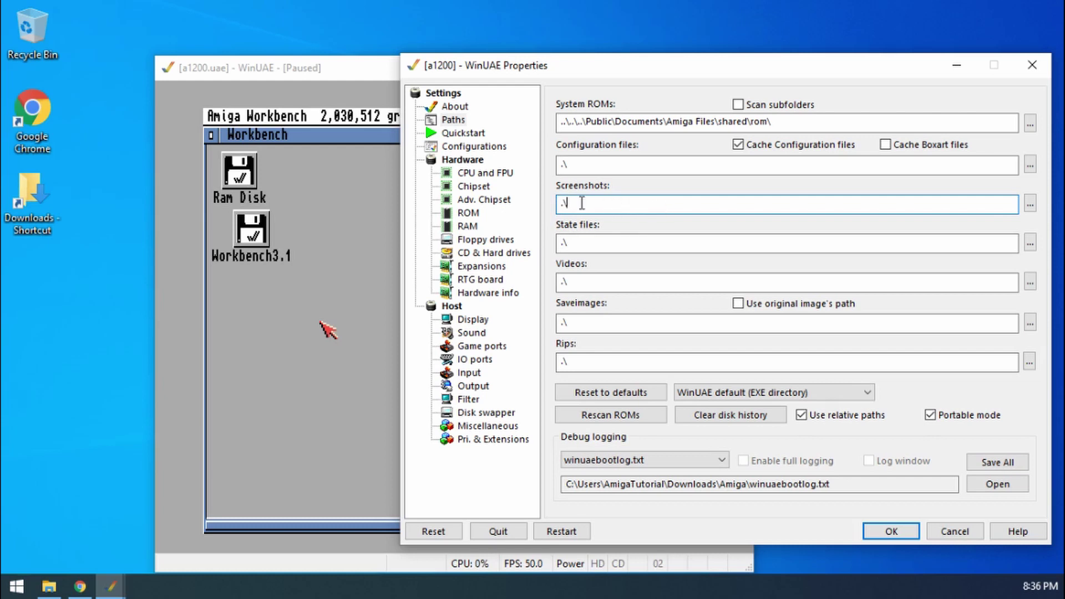
pyautogui.click(1031, 206)
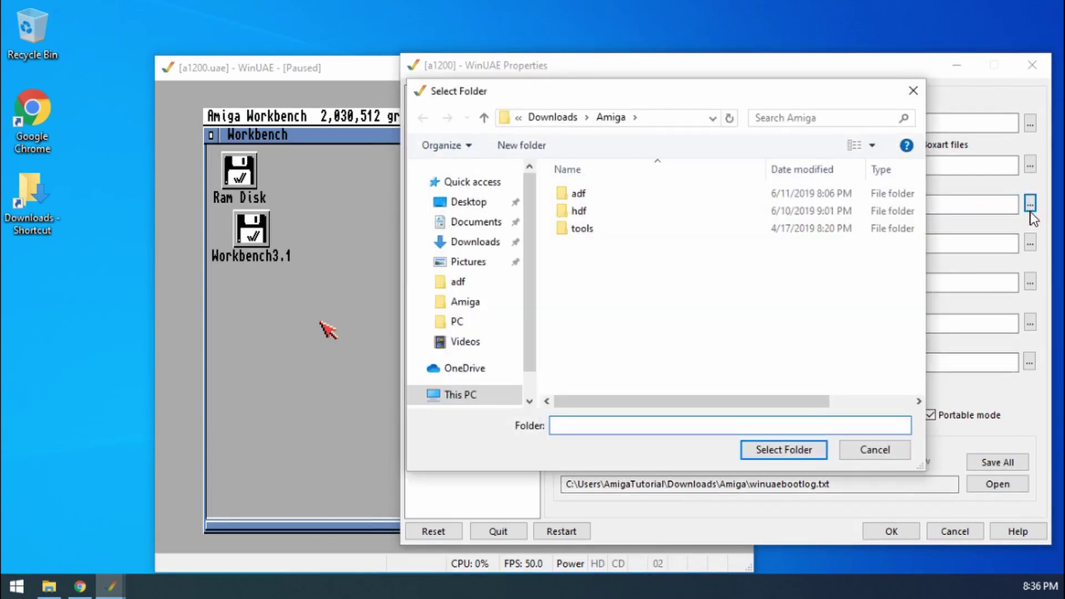
pyautogui.click(527, 145)
pyautogui.write('s')
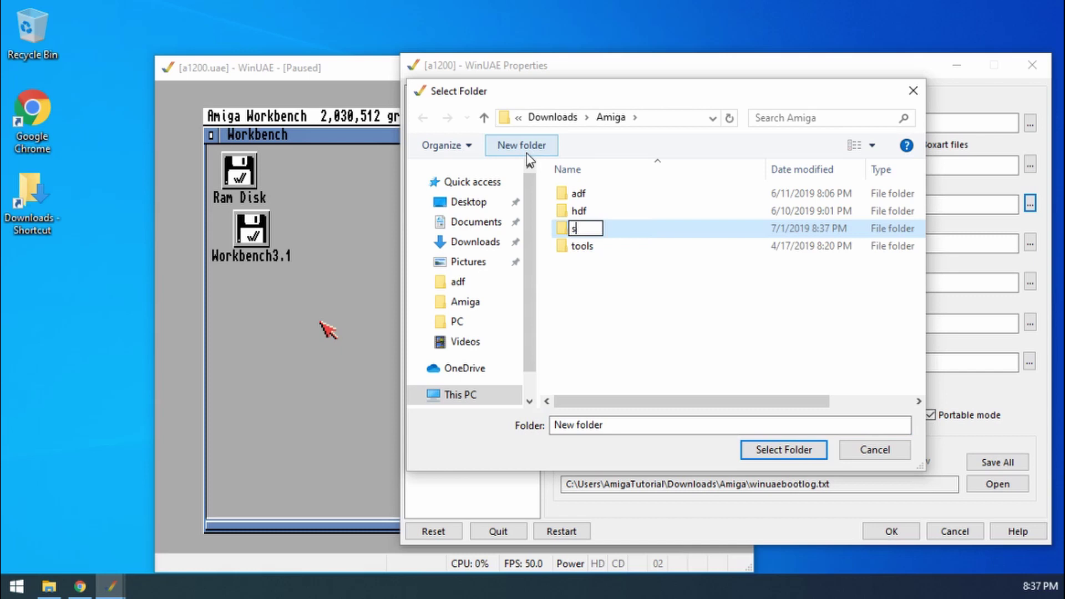
pyautogui.write('creensho')
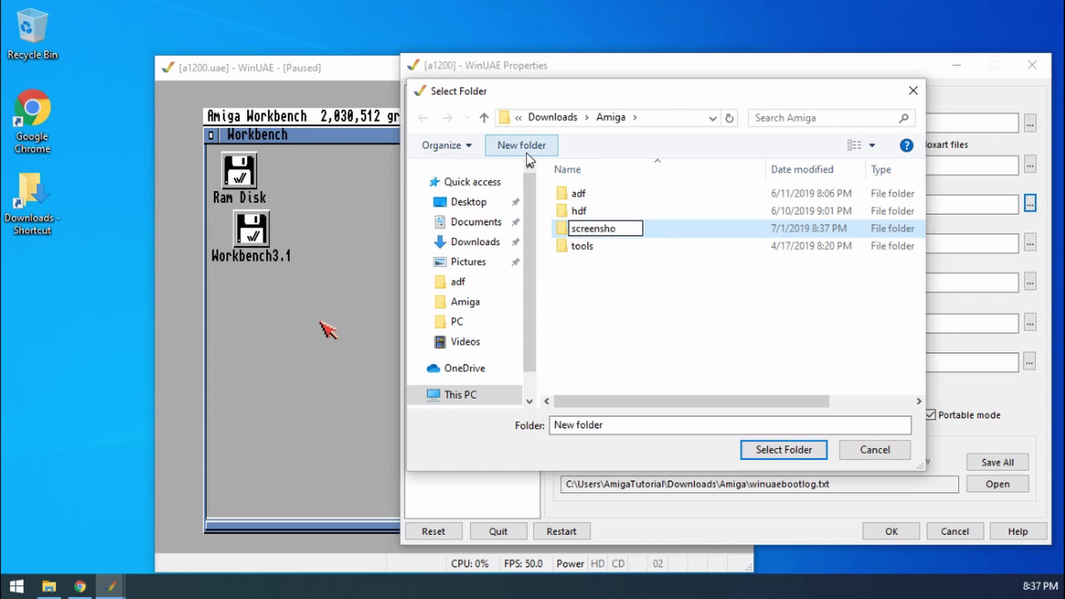
pyautogui.write('ots')
pyautogui.press('Return')
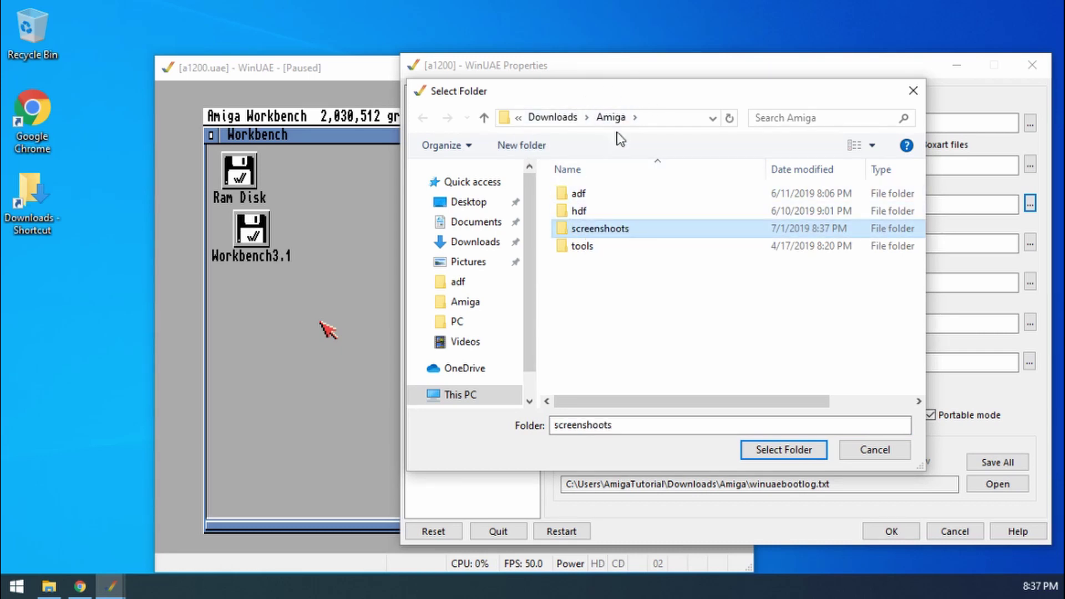
# Step: Rename the new folder to screenshots, set it as the Screenshots path and apply the emulator settings
pyautogui.doubleClick(600, 228)
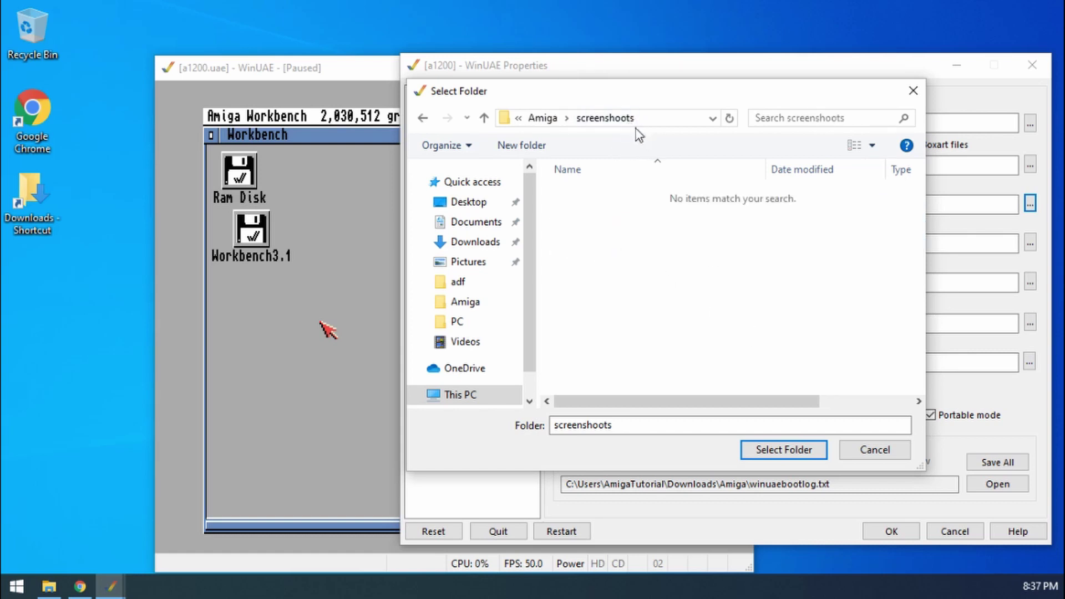
pyautogui.click(546, 119)
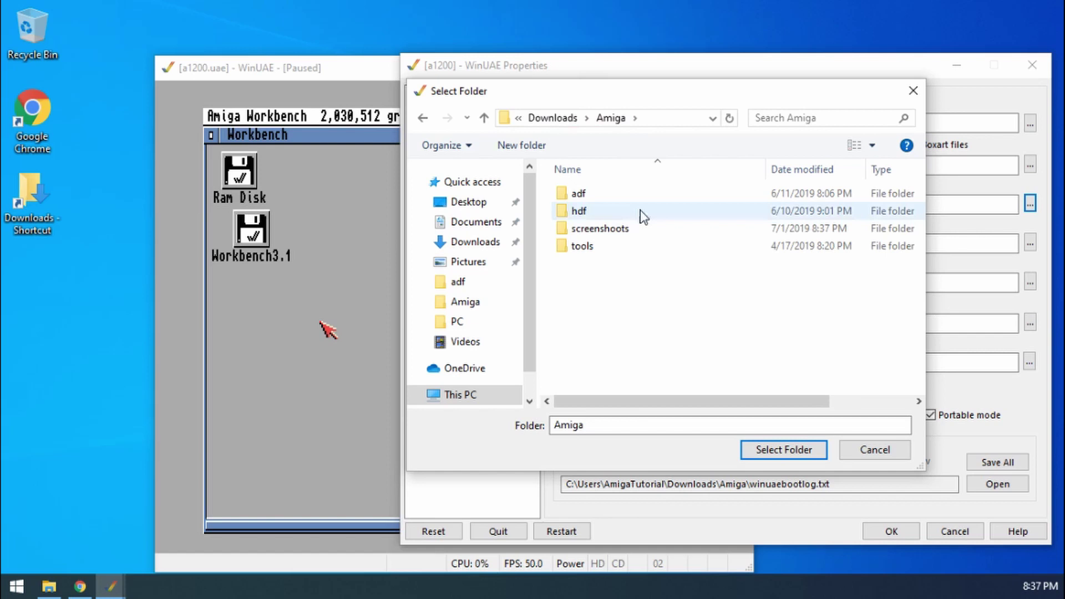
pyautogui.click(617, 230)
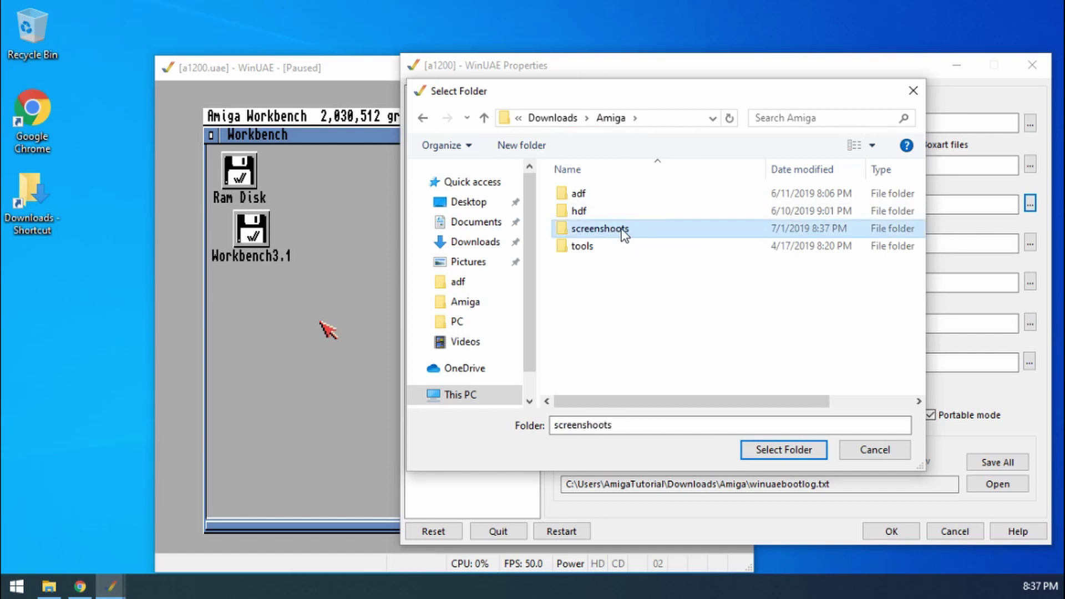
pyautogui.click(622, 229)
pyautogui.click(618, 229)
pyautogui.press('BackSpace')
pyautogui.press('Return')
pyautogui.click(771, 450)
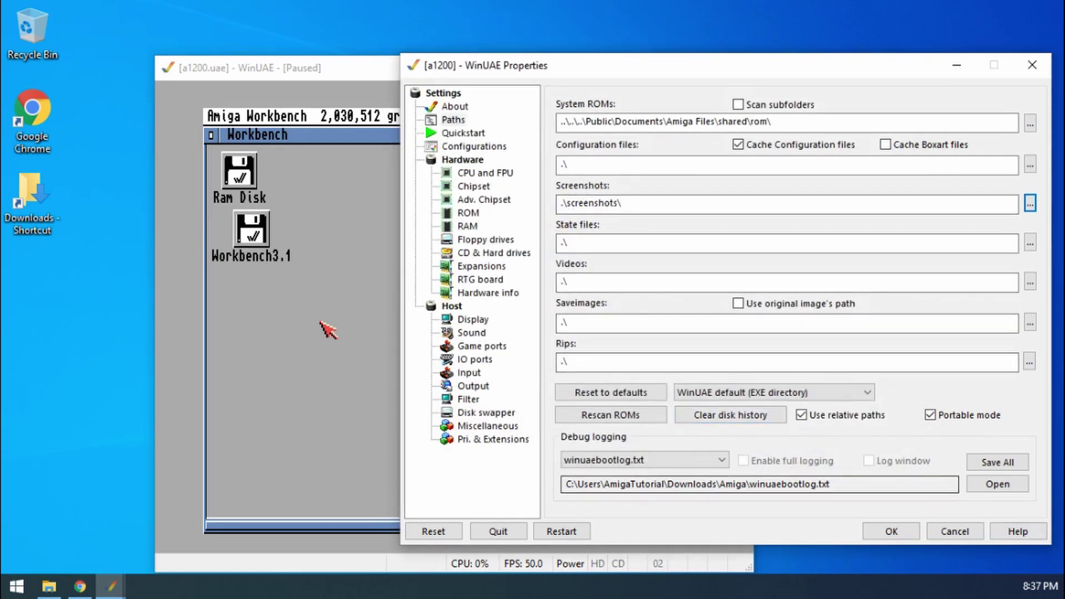
pyautogui.click(894, 535)
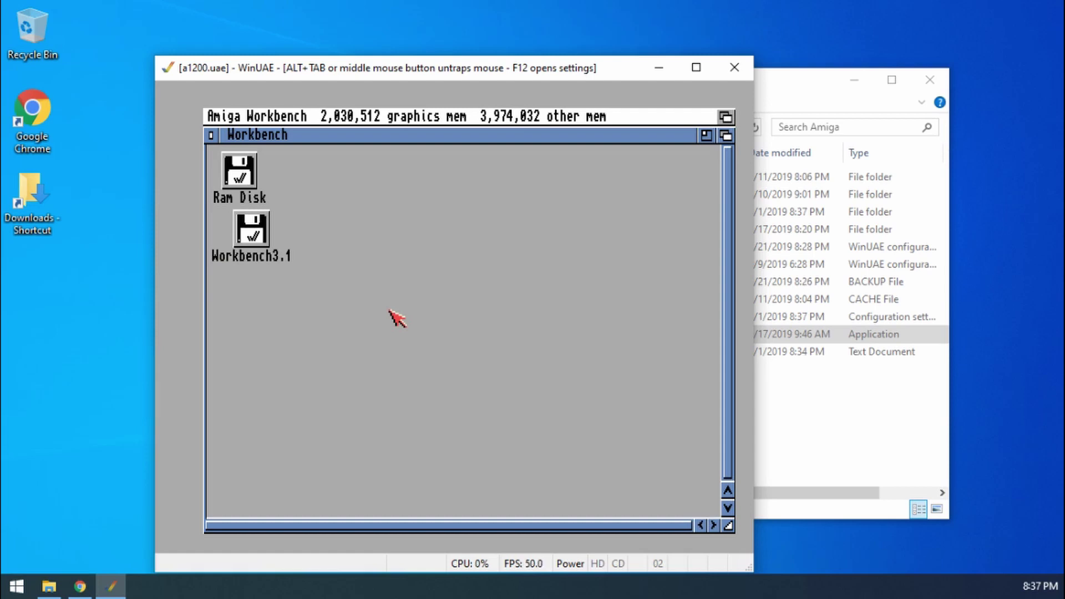
# Step: Release the mouse from the emulator and switch to the Amiga folder in File Explorer
pyautogui.middleClick(524, 308)
pyautogui.click(875, 440)
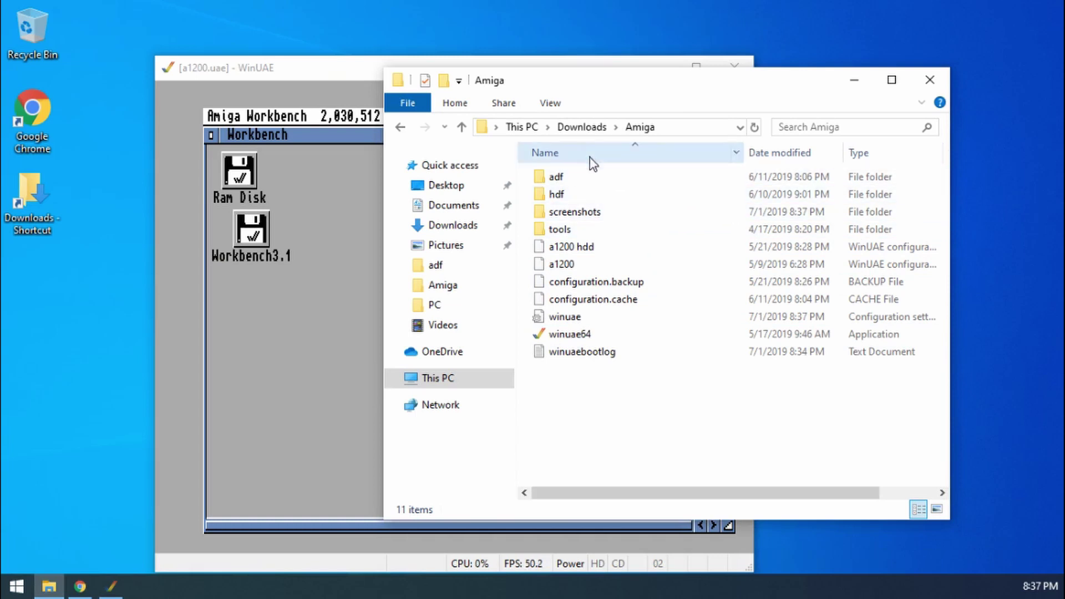
# Step: Open the screenshots folder inside the Amiga folder and select the amiga-os-310-workbench_001 image
pyautogui.doubleClick(575, 212)
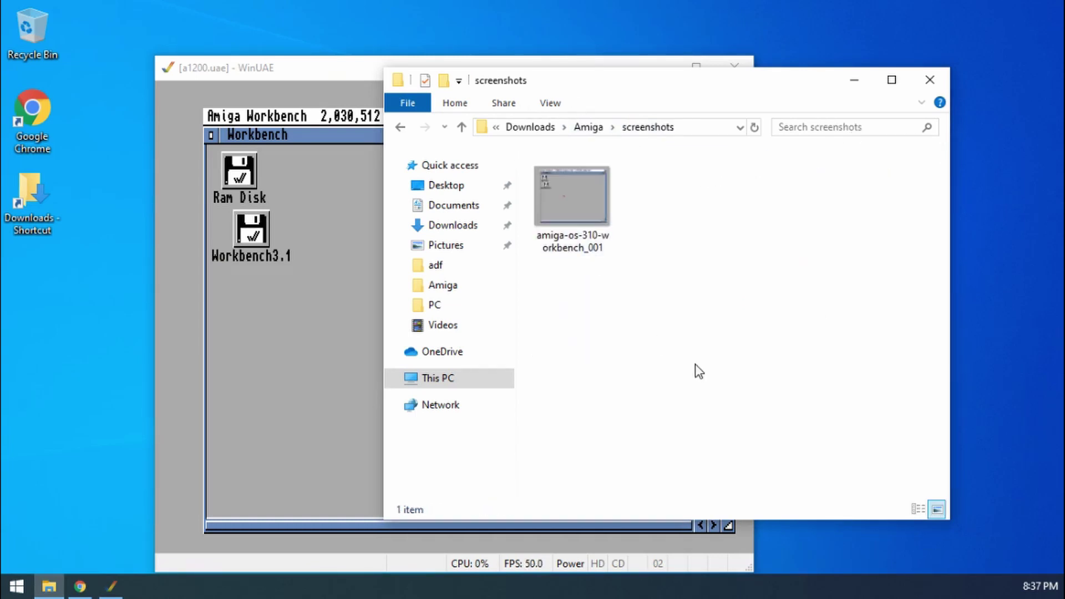
pyautogui.click(574, 198)
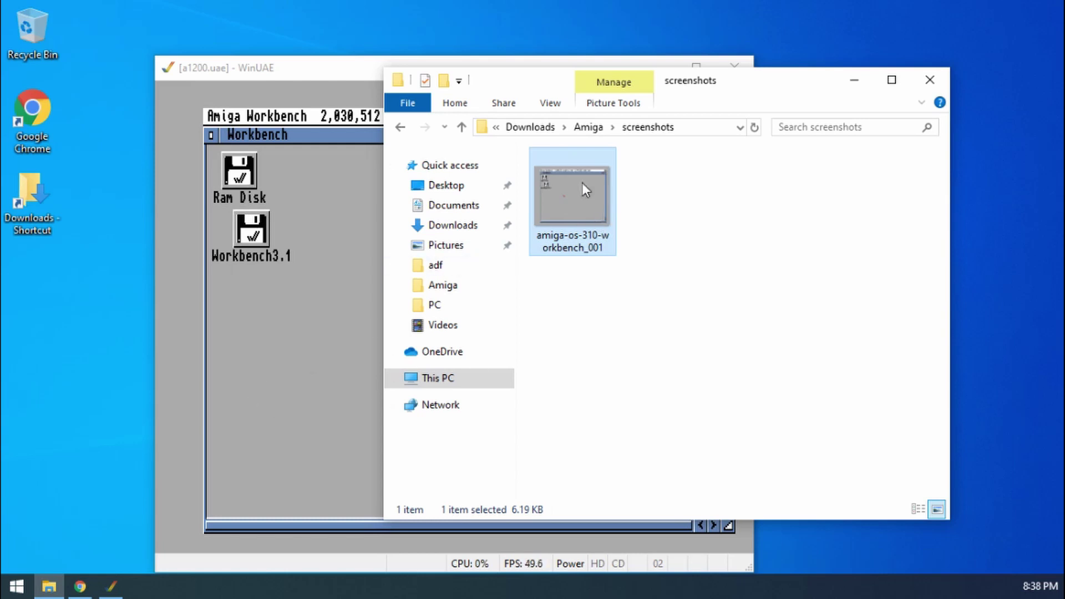
# Step: Switch to Chrome and open the Games Competitions section of the Lemon Amiga forum
pyautogui.click(82, 591)
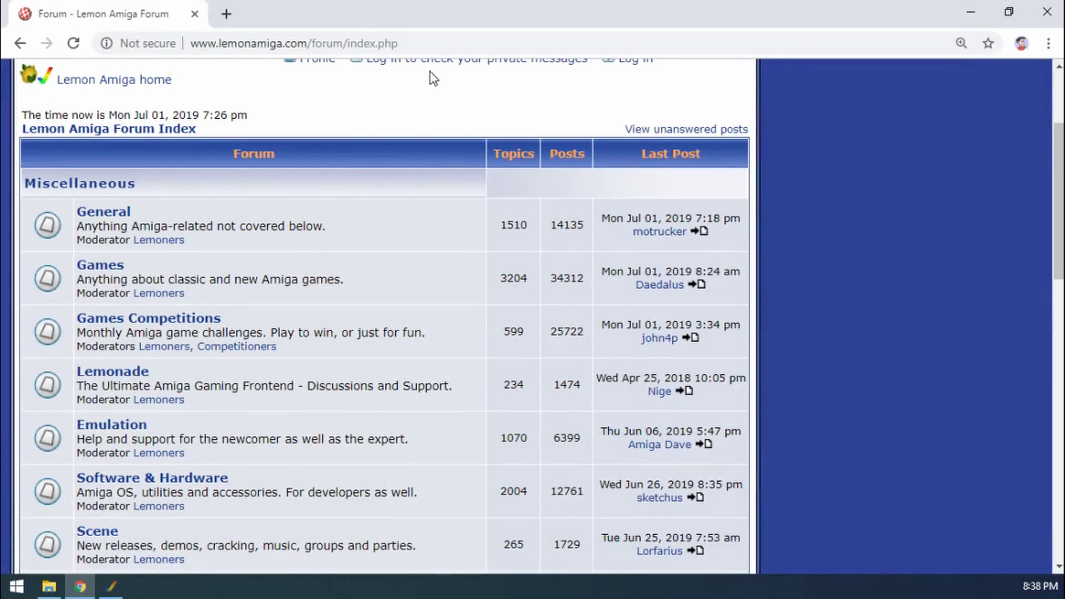
pyautogui.scroll(3, 431, 72)
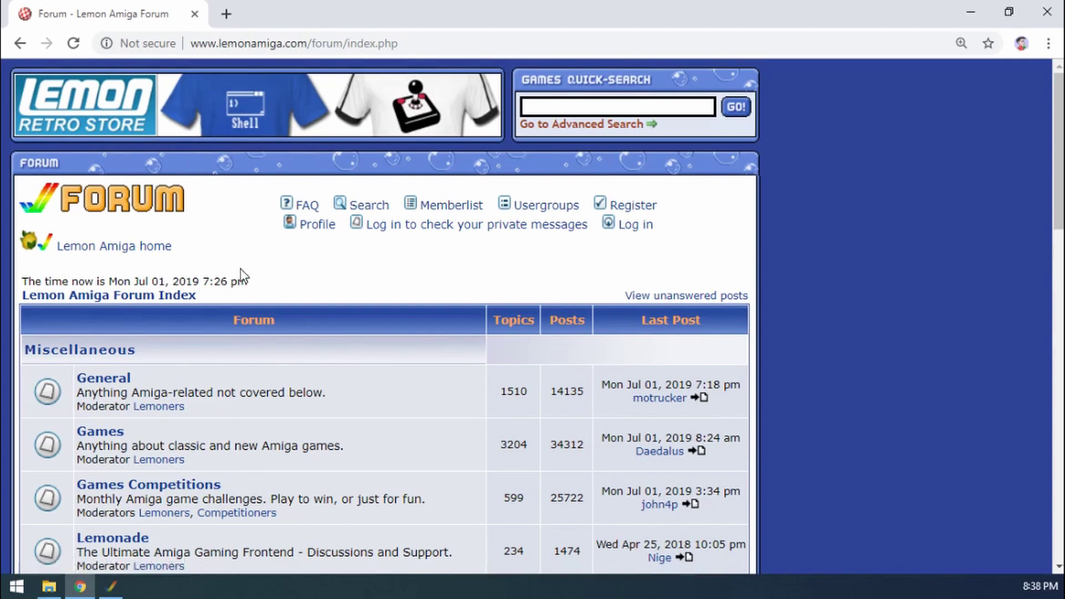
pyautogui.scroll(-1, 241, 268)
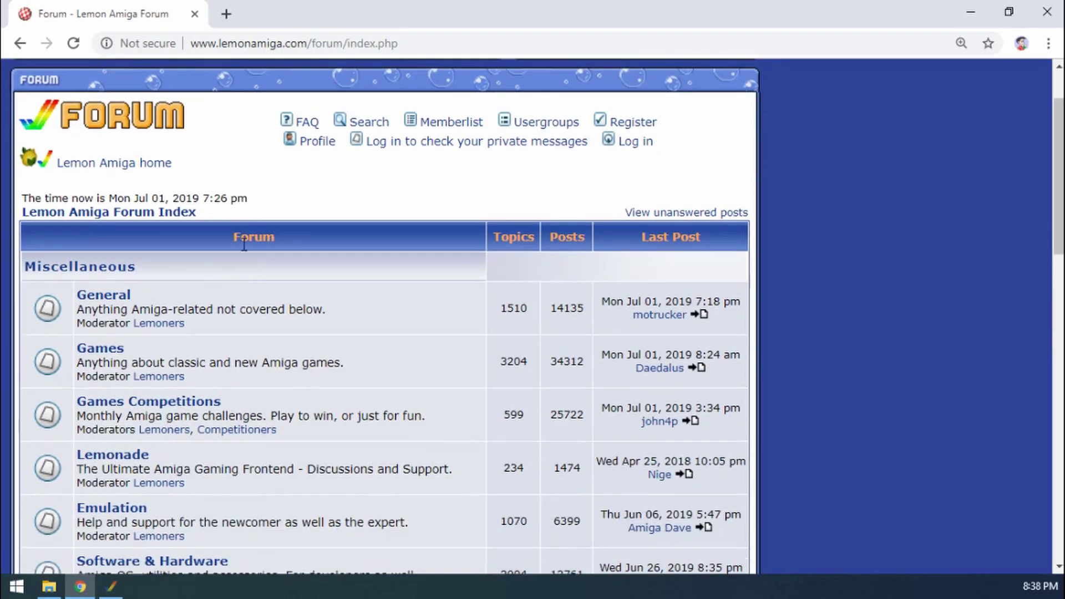
pyautogui.click(206, 411)
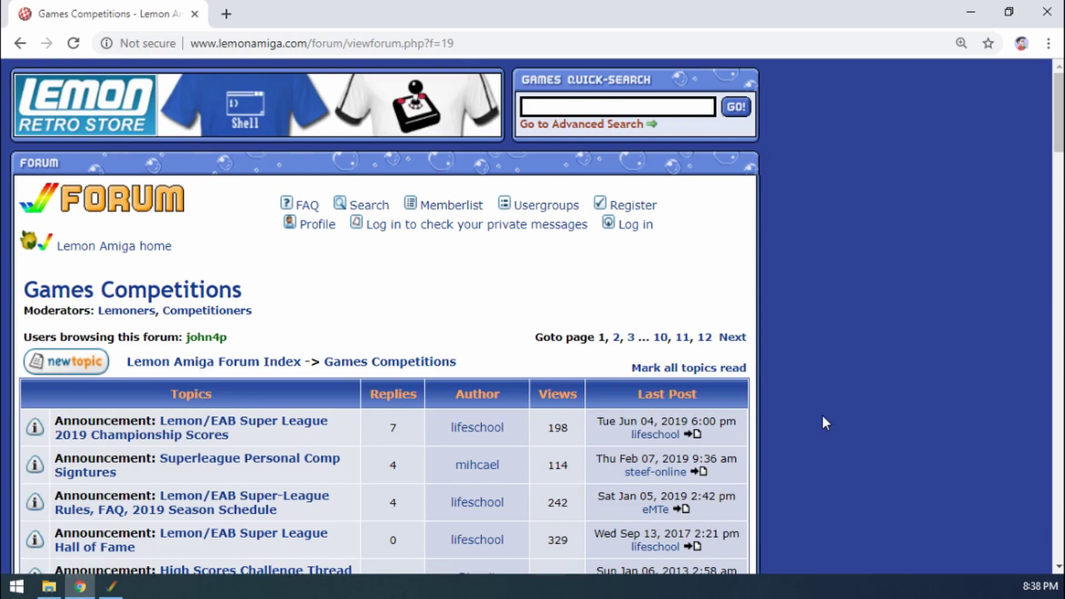
# Step: Find and open the topic "Lemon/EAB Super League 2019 - Round 1 - Indianapolis 500"
pyautogui.scroll(-5, 821, 422)
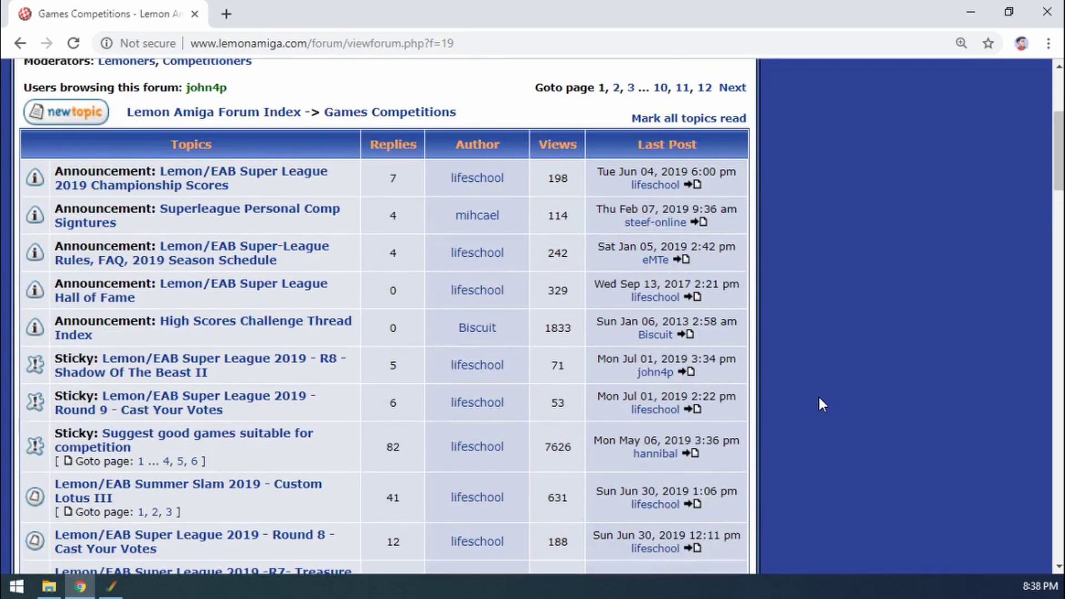
pyautogui.scroll(-10, 819, 398)
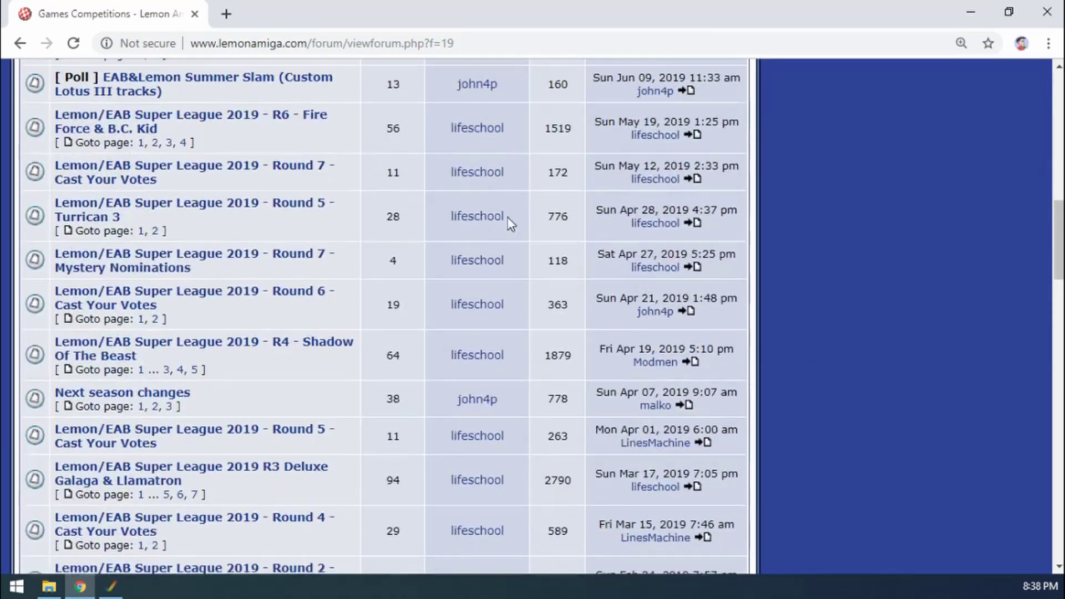
pyautogui.scroll(-4, 527, 267)
pyautogui.scroll(-1, 516, 281)
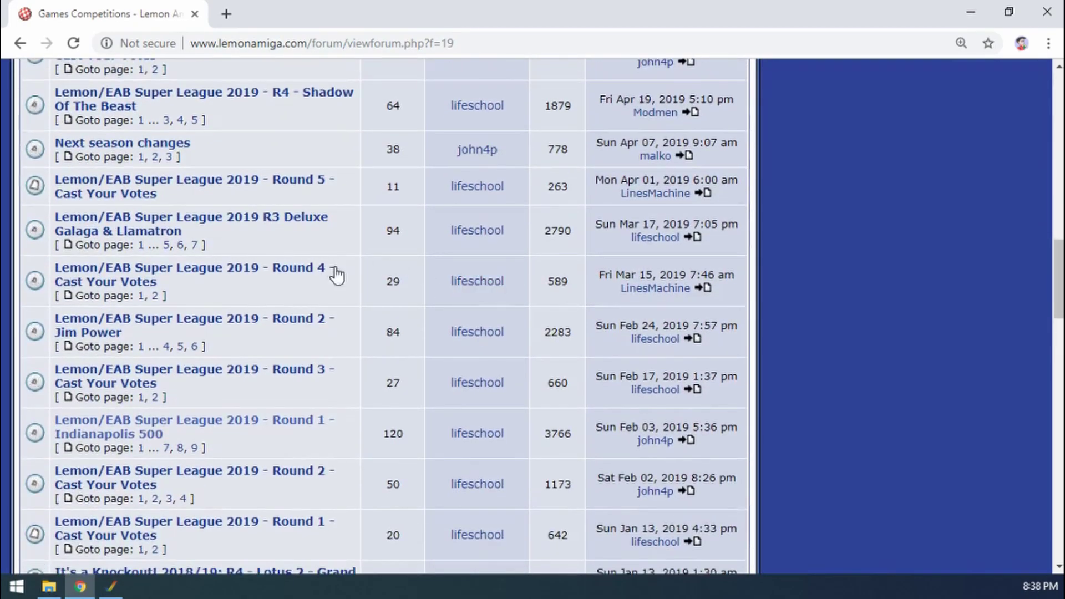
pyautogui.click(285, 428)
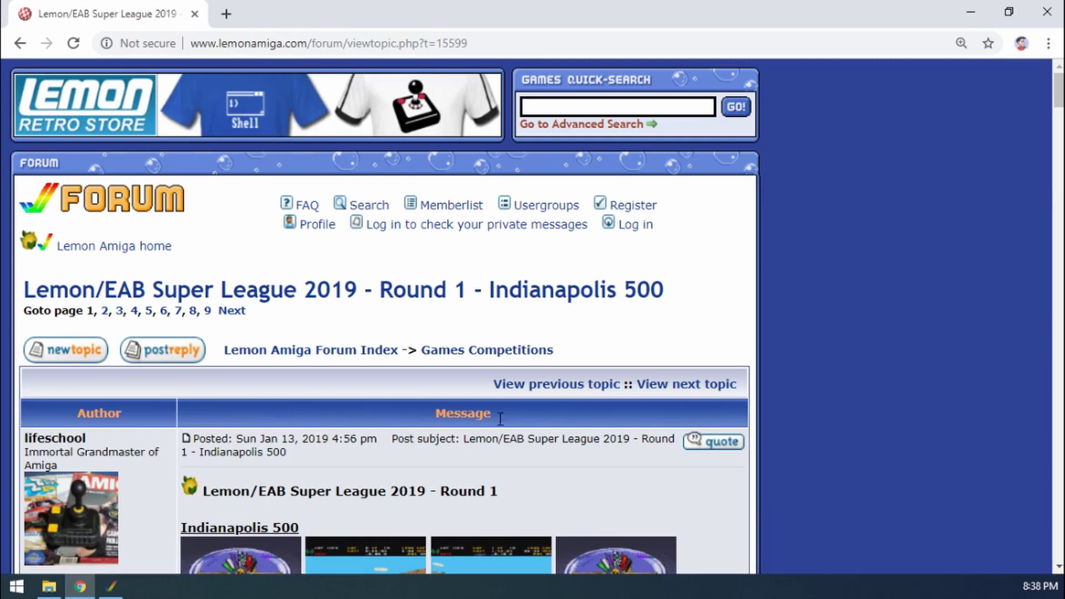
# Step: Read the Round 1 competition rules, including the screenshot requirements, and the game information in the opening post
pyautogui.scroll(-3, 752, 411)
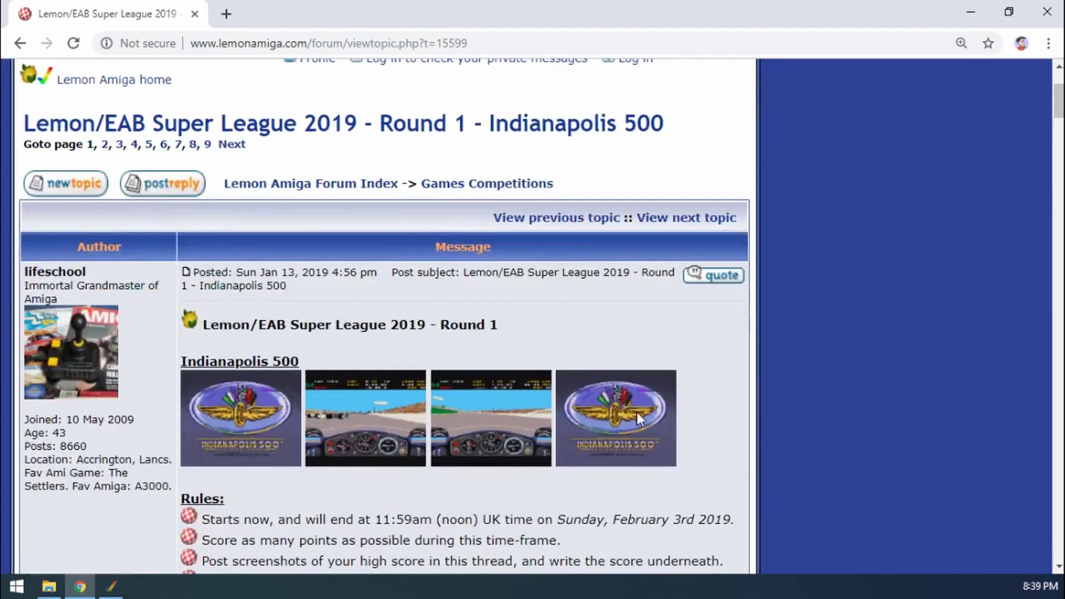
pyautogui.scroll(-4, 637, 411)
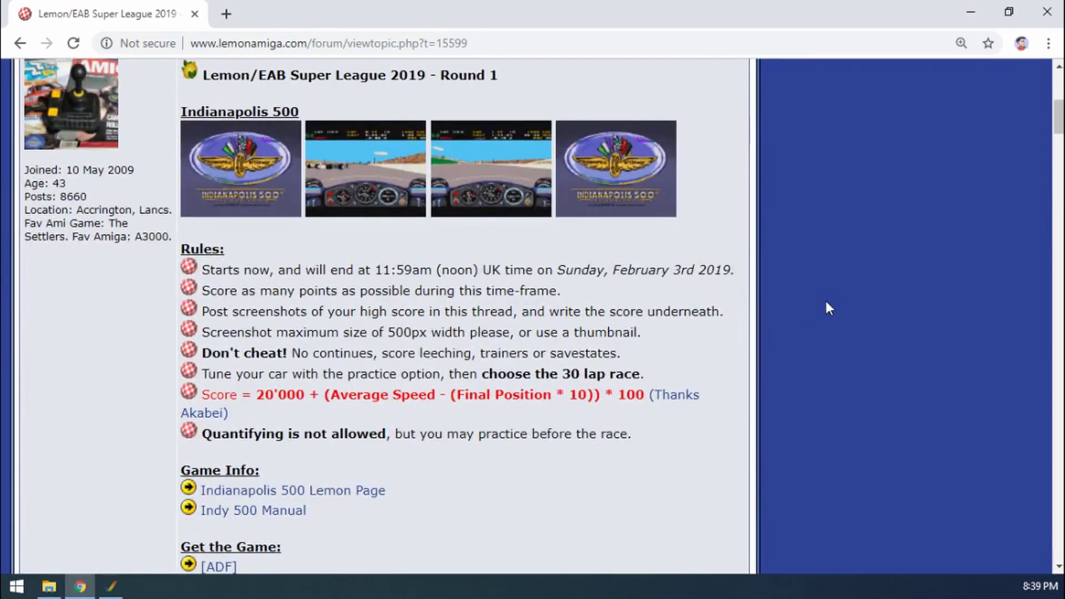
pyautogui.scroll(-2, 815, 308)
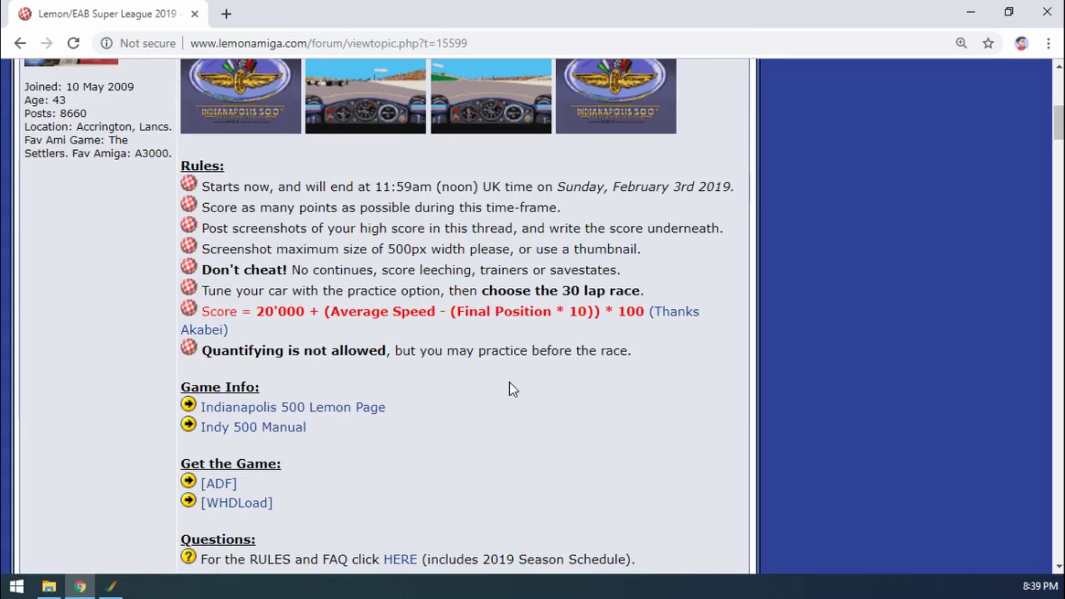
pyautogui.scroll(-3, 513, 388)
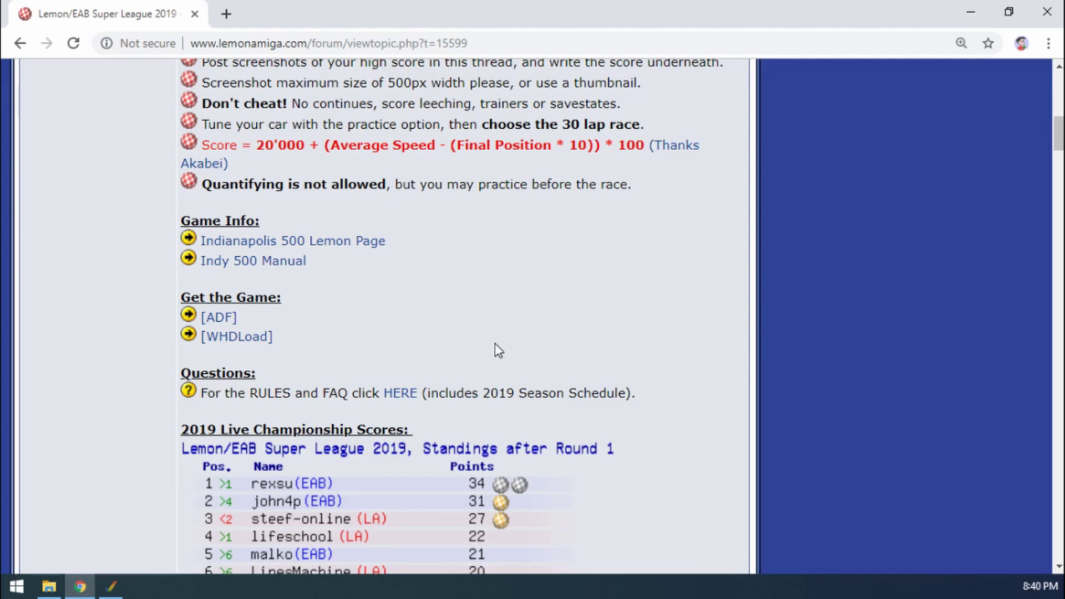
pyautogui.scroll(1, 495, 350)
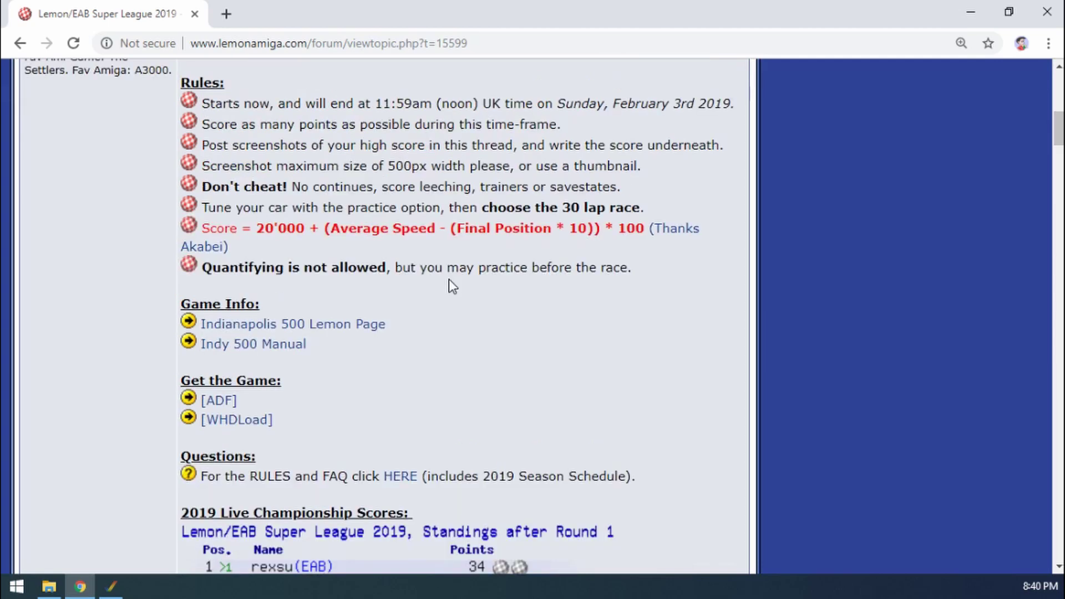
pyautogui.scroll(4, 452, 343)
pyautogui.scroll(3, 482, 350)
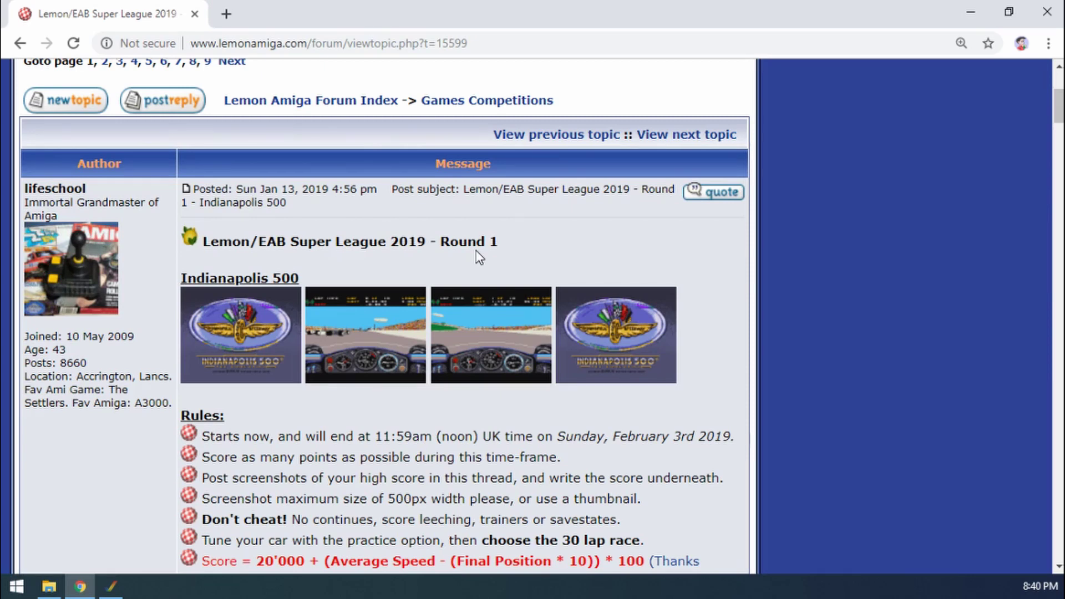
# Step: Look through the Round 1 score table and the players' replies, examining how a race screenshot is posted with its score
pyautogui.scroll(-10, 664, 278)
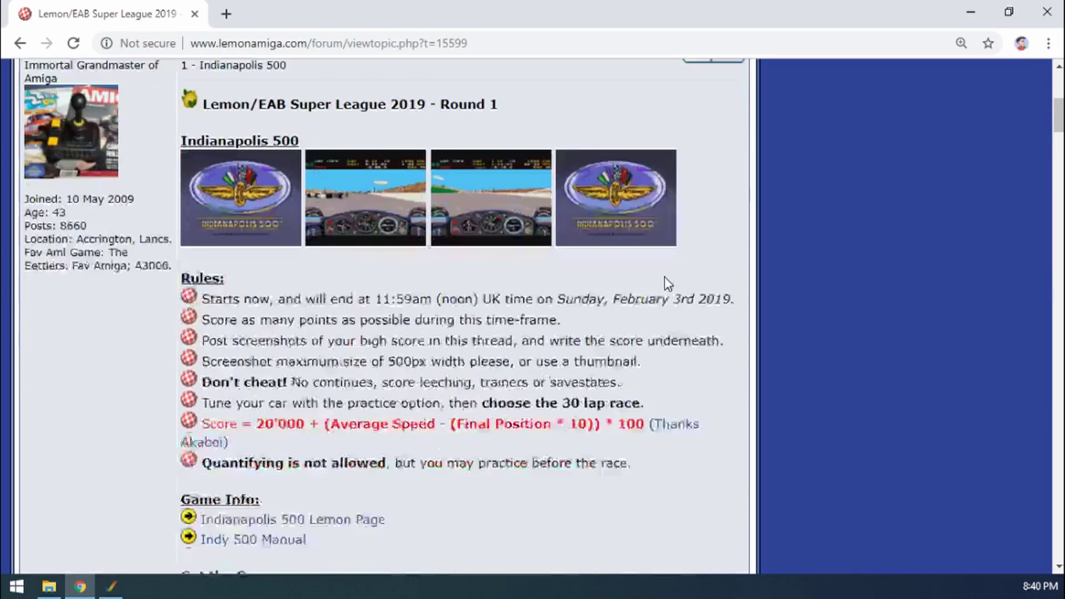
pyautogui.scroll(-2, 546, 366)
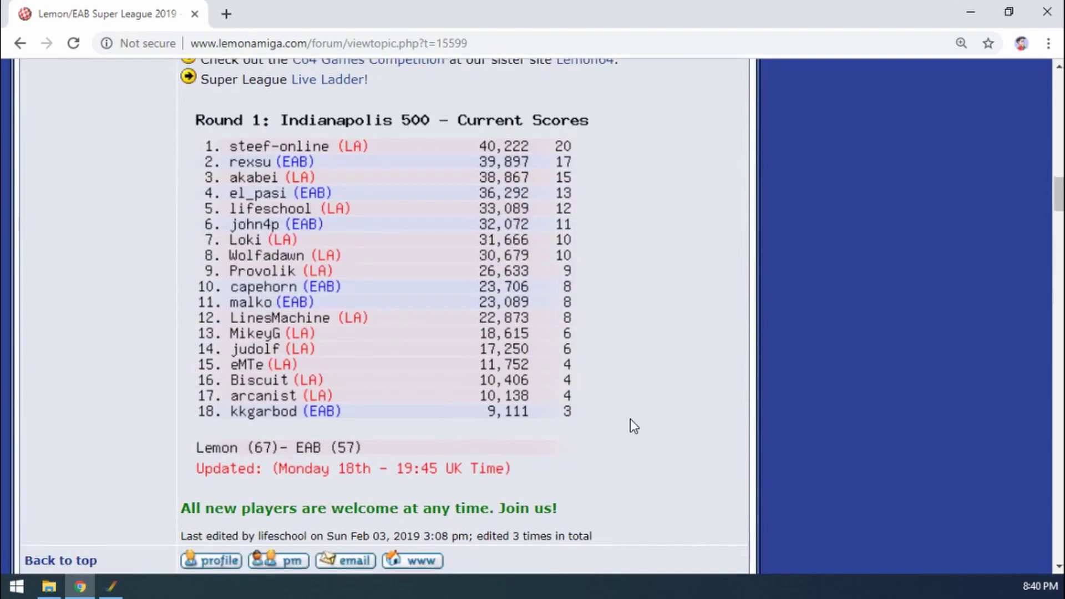
pyautogui.scroll(-4, 609, 311)
pyautogui.scroll(-15, 678, 349)
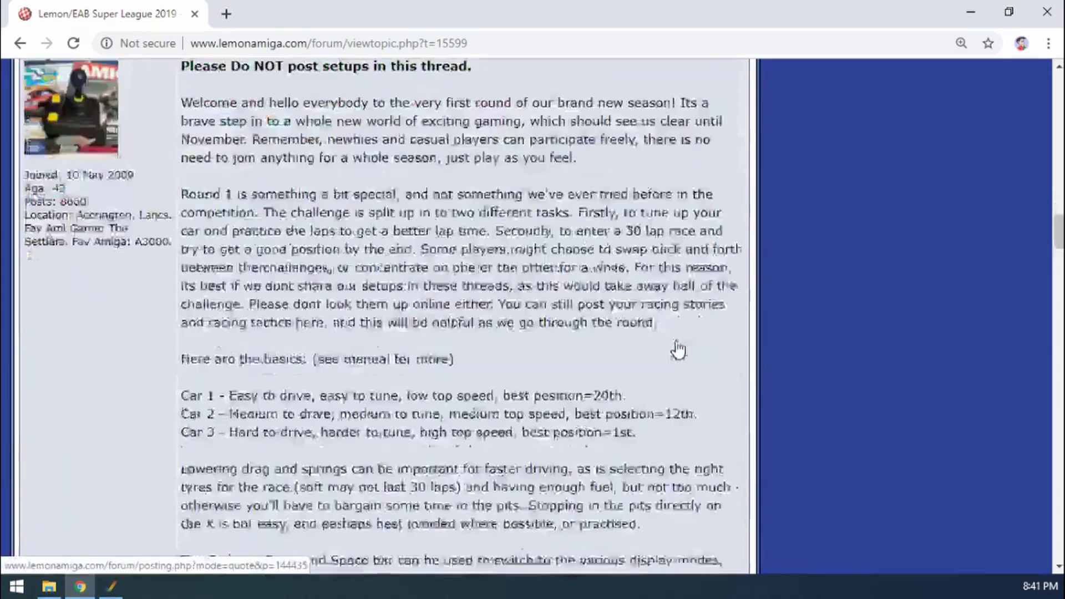
pyautogui.scroll(-1, 676, 303)
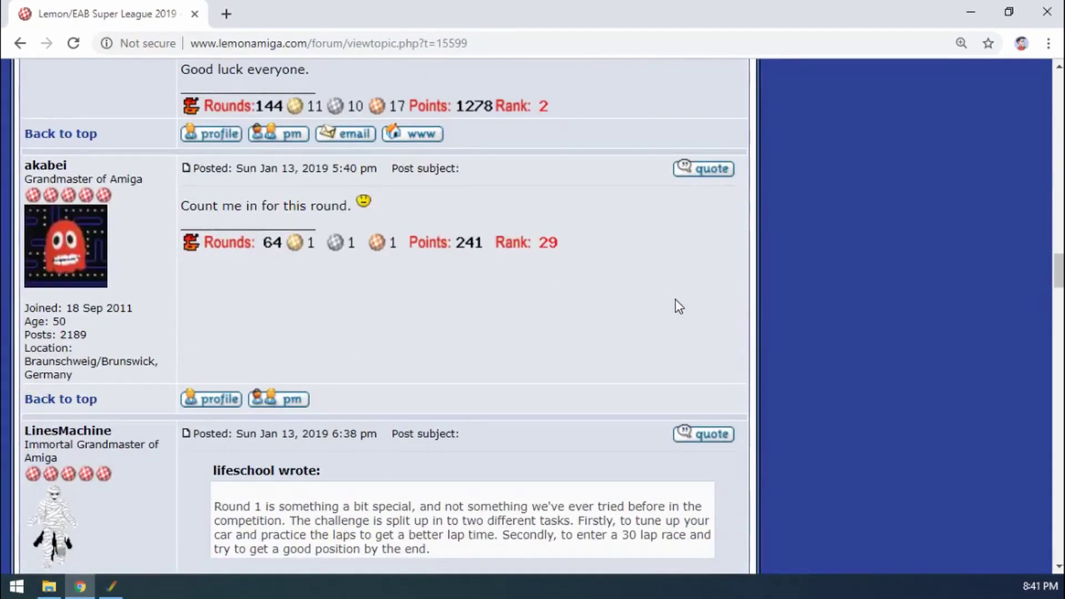
pyautogui.scroll(-3, 669, 311)
pyautogui.scroll(-13, 801, 367)
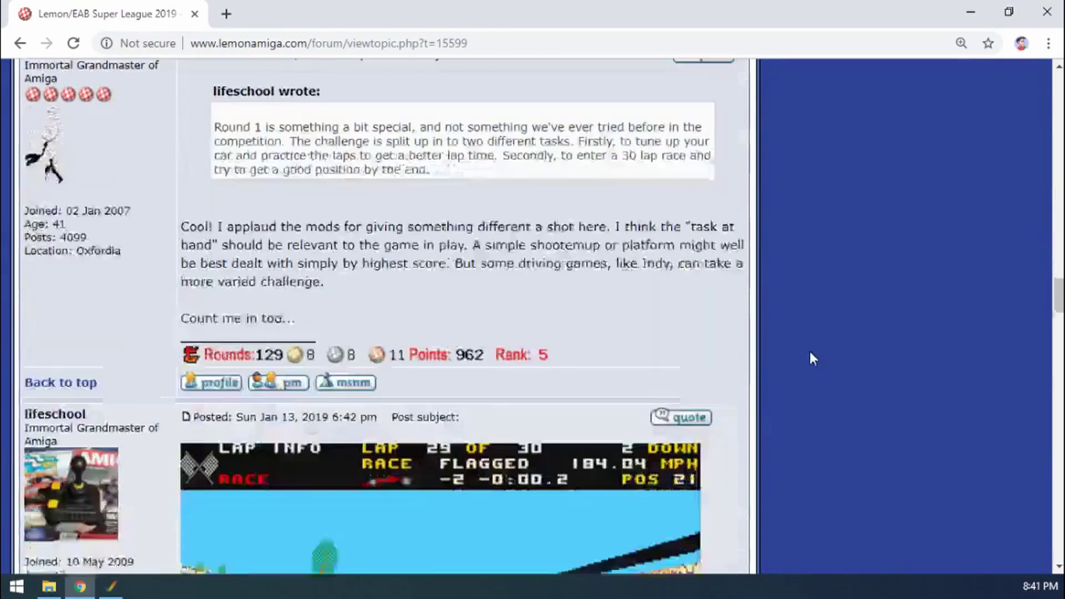
pyautogui.scroll(-9, 804, 341)
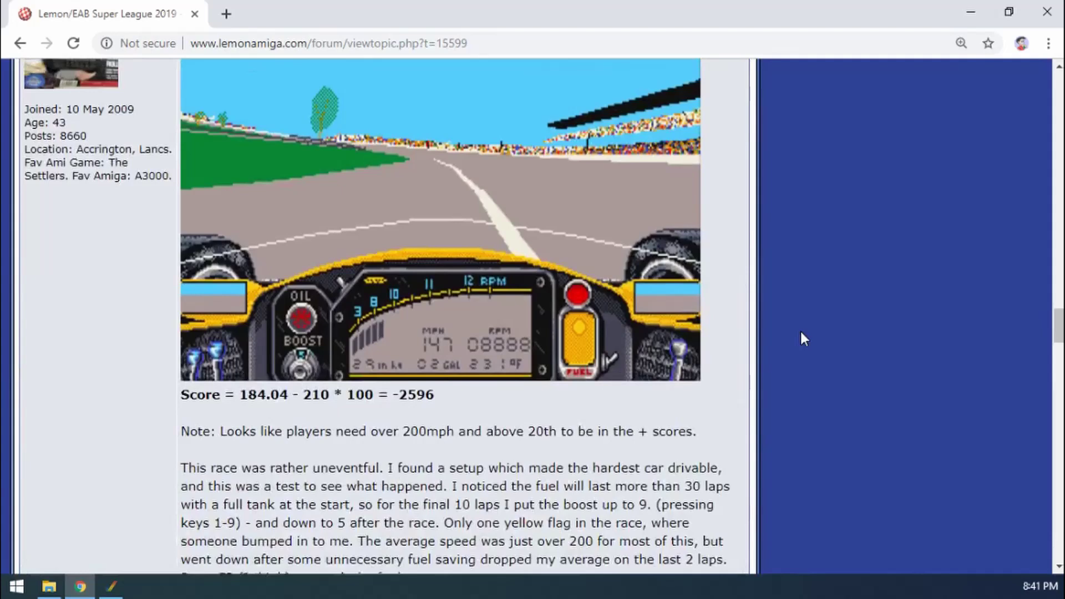
pyautogui.scroll(3, 801, 332)
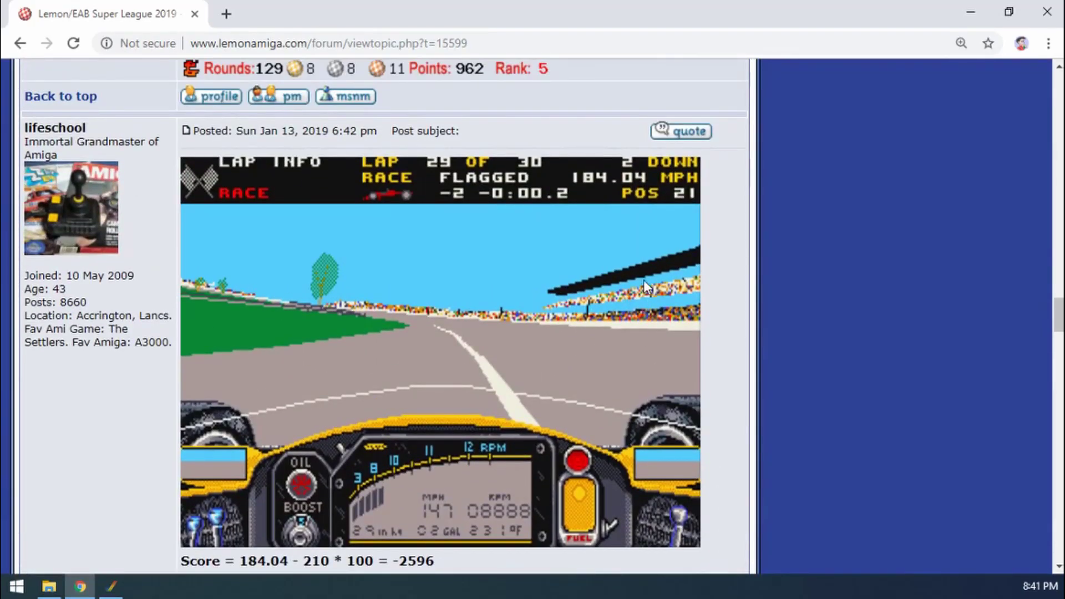
pyautogui.scroll(-9, 758, 309)
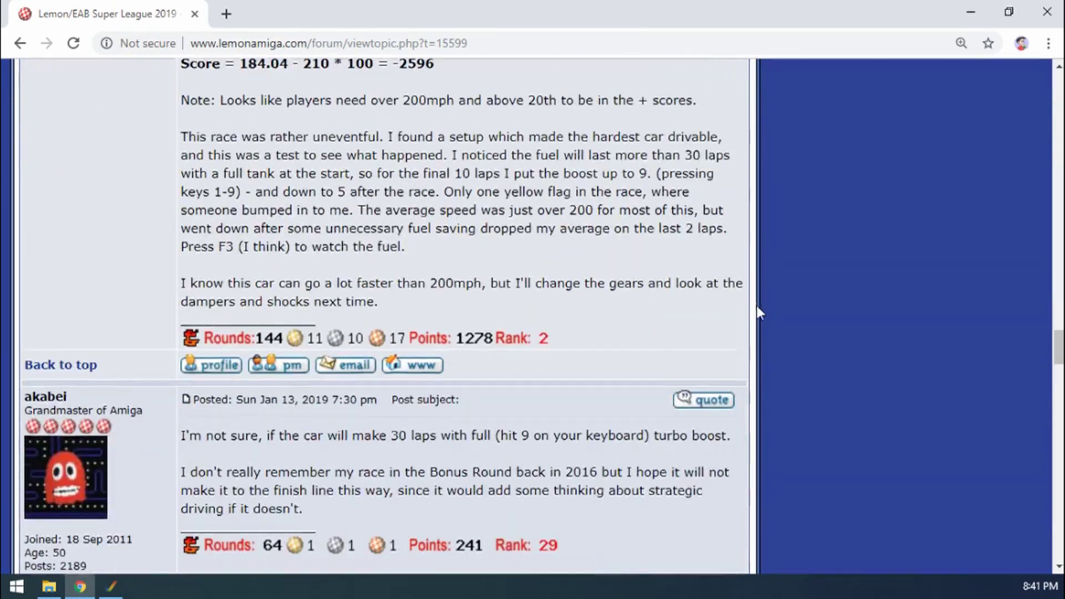
pyautogui.scroll(-2, 758, 311)
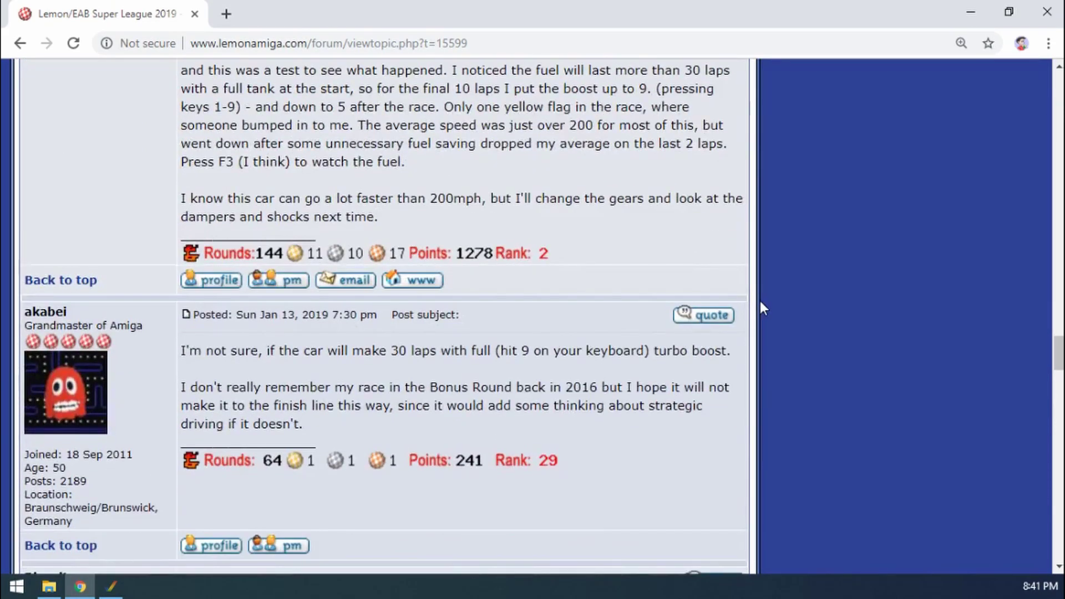